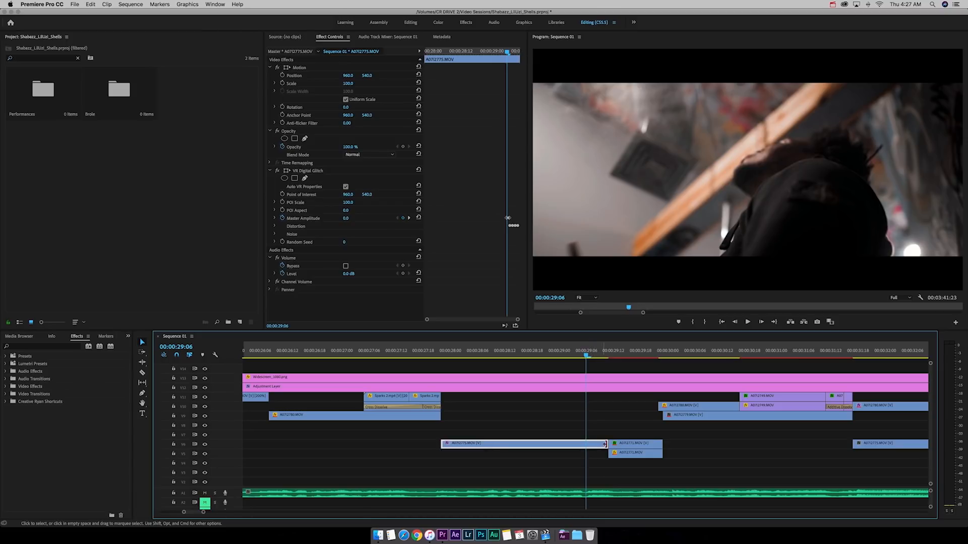
Search the effects for "glitch" and apply VR Digital Glitch to the selected A07I2775.MOV clip
{"action": "left_click", "coordinate": [38, 348]}
{"action": "type", "text": "glitch"}
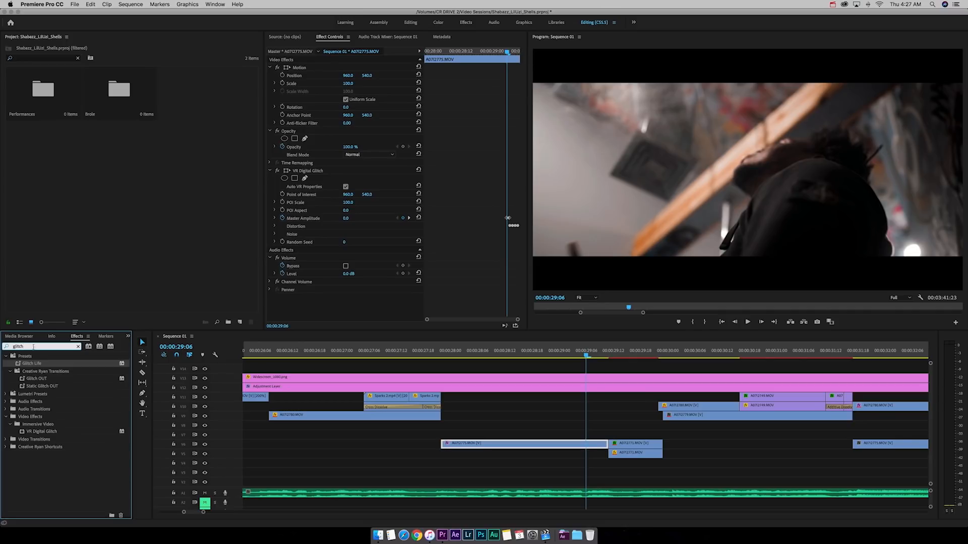
{"action": "left_click", "coordinate": [40, 432]}
{"action": "left_click_drag", "start_coordinate": [48, 434], "coordinate": [584, 447]}
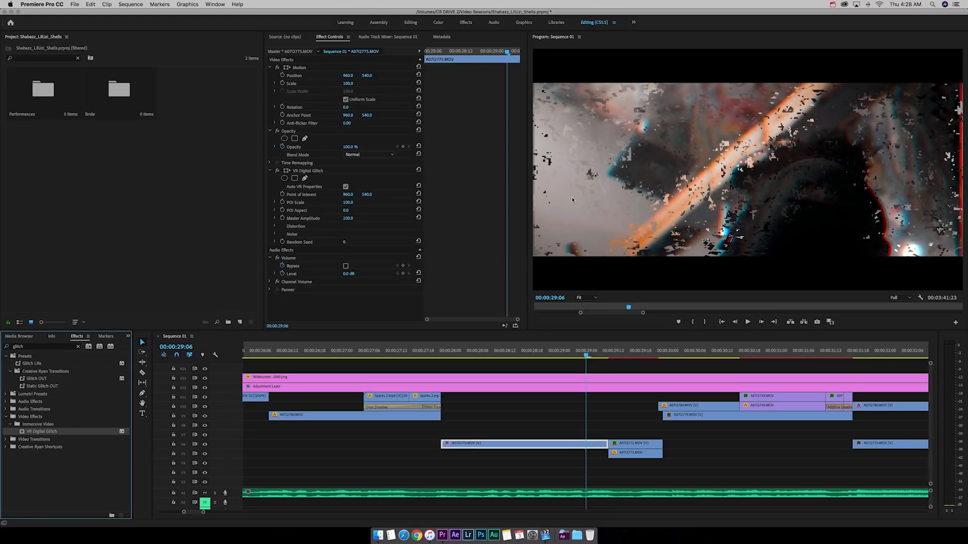
Set the glitch's Master Amplitude to 0 and start keyframing it at 00:00:29:06
{"action": "mouse_move", "coordinate": [350, 202]}
{"action": "left_mouse_down"}
{"action": "mouse_move", "coordinate": [303, 203]}
{"action": "mouse_move", "coordinate": [351, 203]}
{"action": "mouse_move", "coordinate": [298, 218]}
{"action": "mouse_move", "coordinate": [383, 217]}
{"action": "mouse_move", "coordinate": [355, 218]}
{"action": "left_mouse_up"}
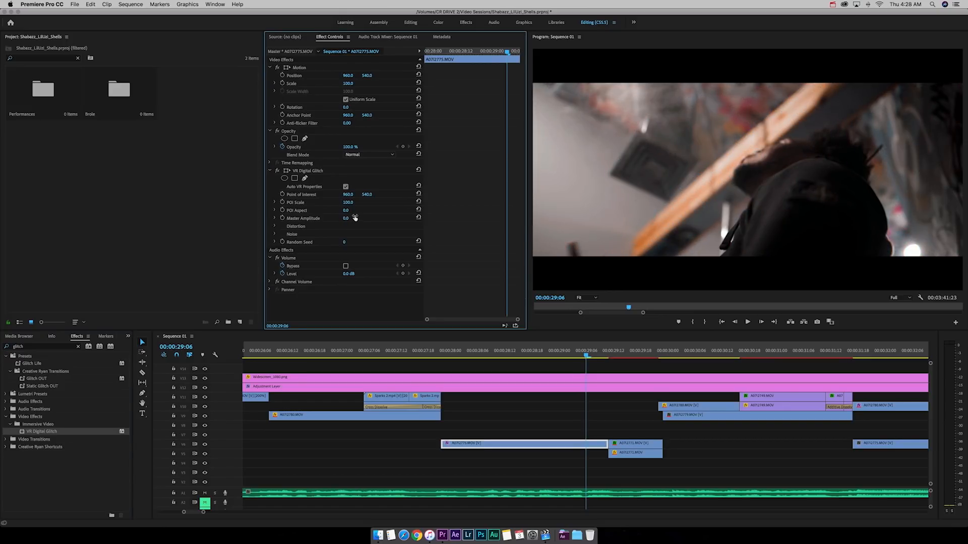
{"action": "left_click_drag", "start_coordinate": [540, 352], "coordinate": [586, 352]}
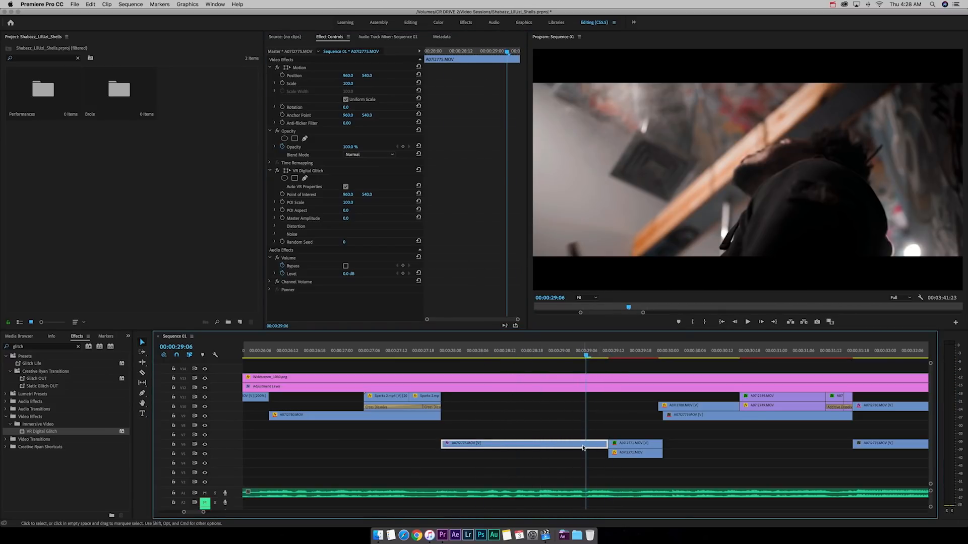
{"action": "left_click", "coordinate": [283, 220]}
{"action": "left_click", "coordinate": [283, 219]}
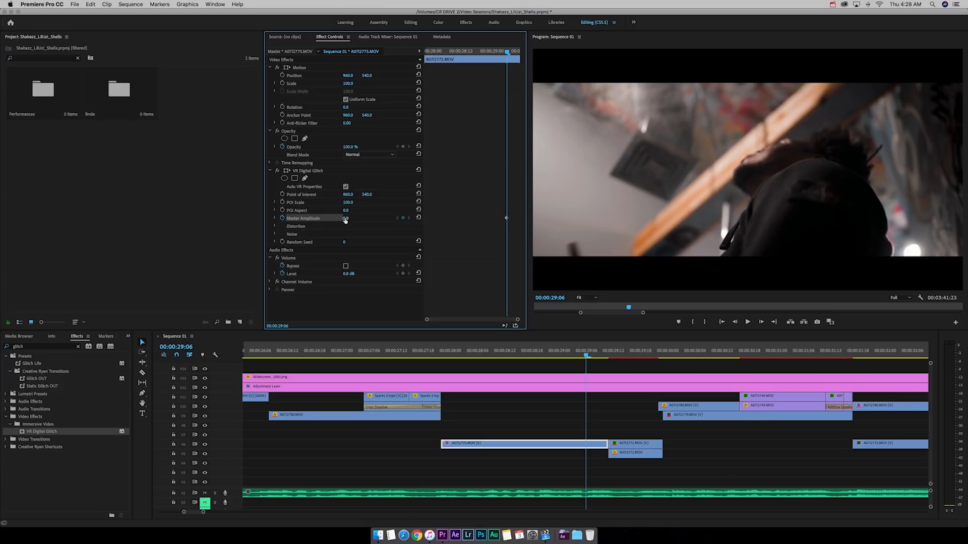
{"action": "mouse_move", "coordinate": [345, 218]}
{"action": "left_mouse_down"}
{"action": "mouse_move", "coordinate": [383, 218]}
{"action": "mouse_move", "coordinate": [345, 218]}
{"action": "left_mouse_up"}
Expand the Distortion properties and set Master Amplitude to 100 one frame further, at 00:00:29:07
{"action": "left_click", "coordinate": [275, 227]}
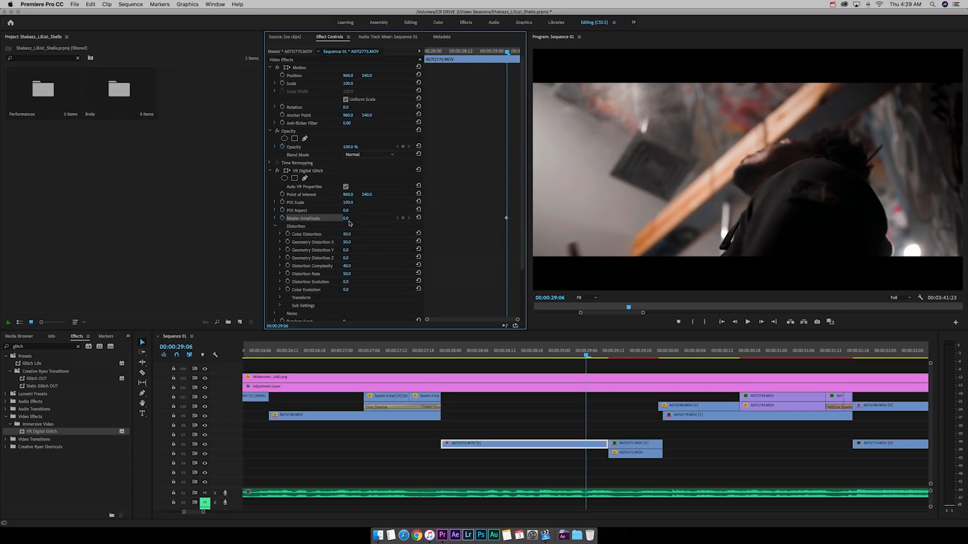
{"action": "key", "text": "Right"}
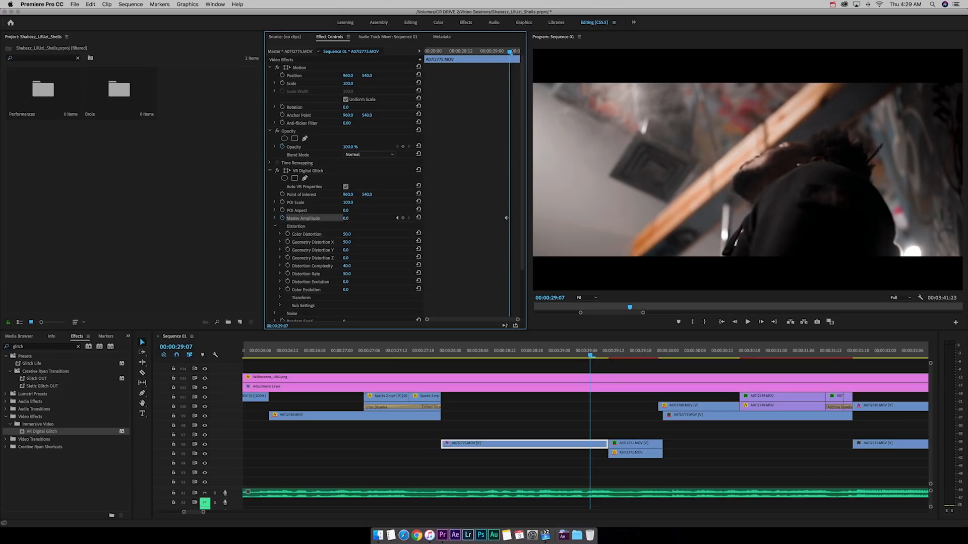
{"action": "left_click_drag", "start_coordinate": [346, 218], "coordinate": [396, 218]}
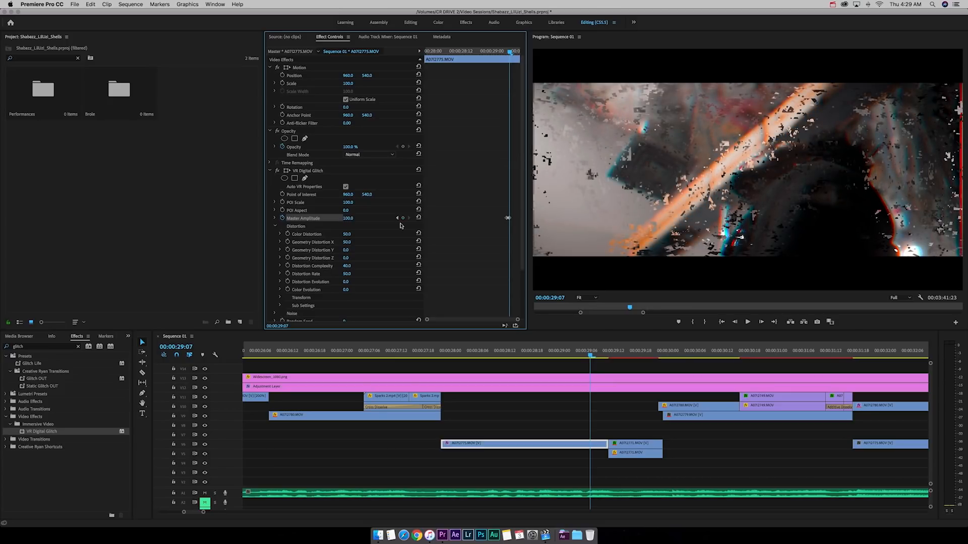
Set Color Distortion to 100, Geometry Distortion X to 0 and Distortion Complexity to 1, and enable keyframing for all eight Distortion properties
{"action": "left_click_drag", "start_coordinate": [353, 237], "coordinate": [326, 265]}
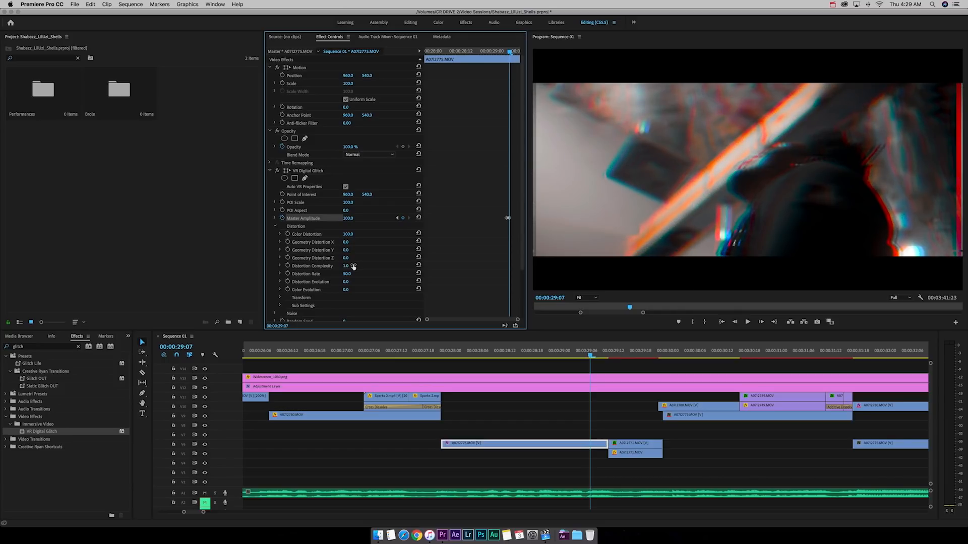
{"action": "left_click", "coordinate": [287, 264]}
{"action": "left_click", "coordinate": [287, 258]}
{"action": "left_click", "coordinate": [287, 250]}
{"action": "left_click", "coordinate": [287, 242]}
{"action": "left_click", "coordinate": [288, 234]}
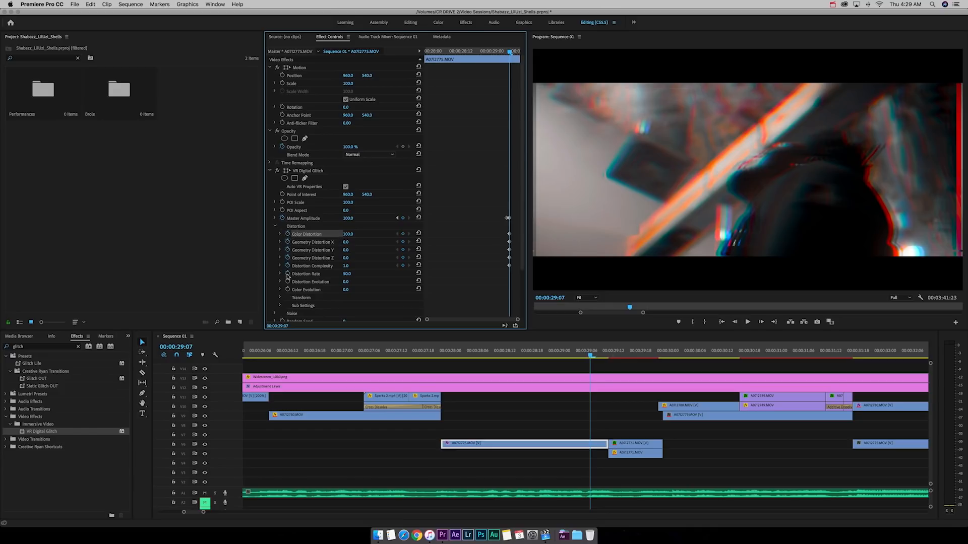
{"action": "left_click", "coordinate": [288, 274]}
{"action": "left_click", "coordinate": [288, 282]}
{"action": "left_click", "coordinate": [287, 290]}
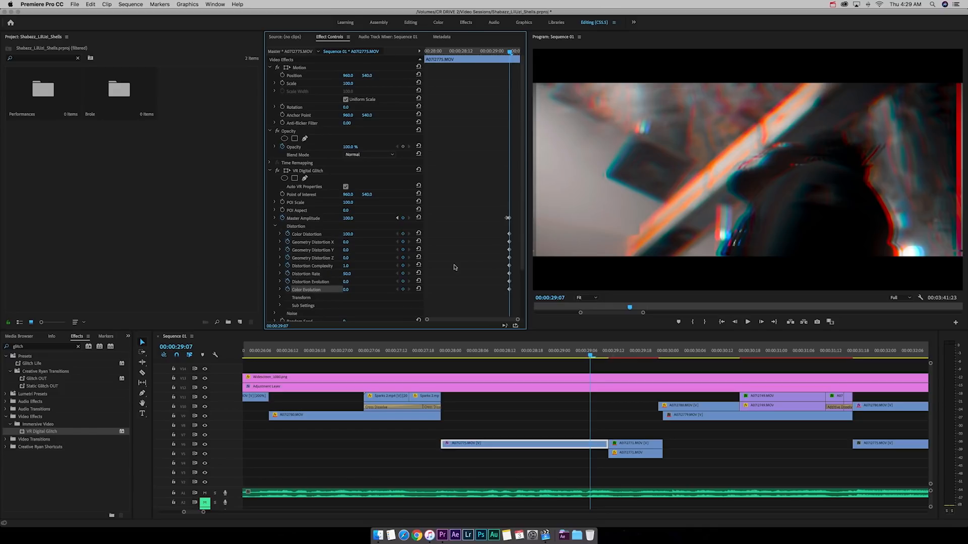
At 00:00:29:08, raise Color Evolution past two turns, set Distortion Complexity to 90 and Geometry Distortion X to 55
{"action": "key", "text": "Right"}
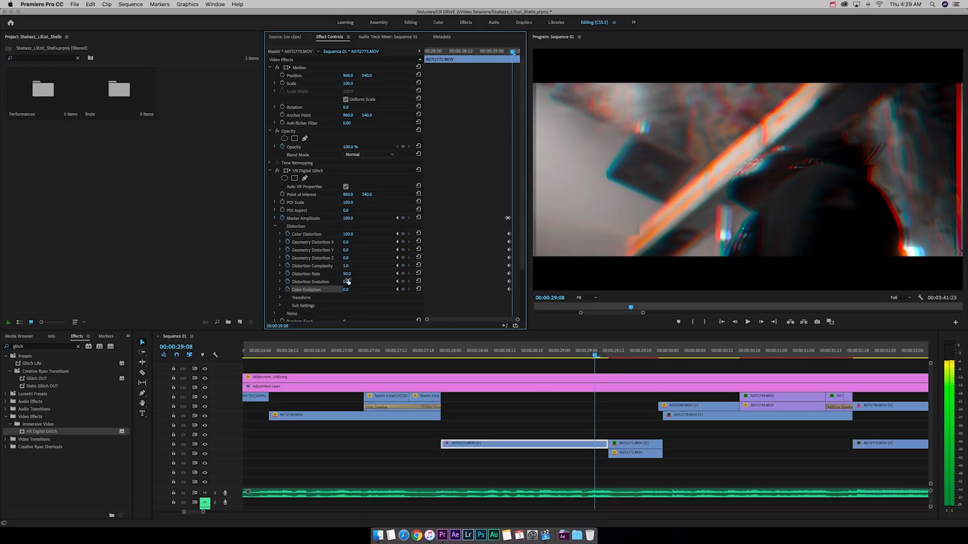
{"action": "left_click_drag", "start_coordinate": [346, 289], "coordinate": [705, 289]}
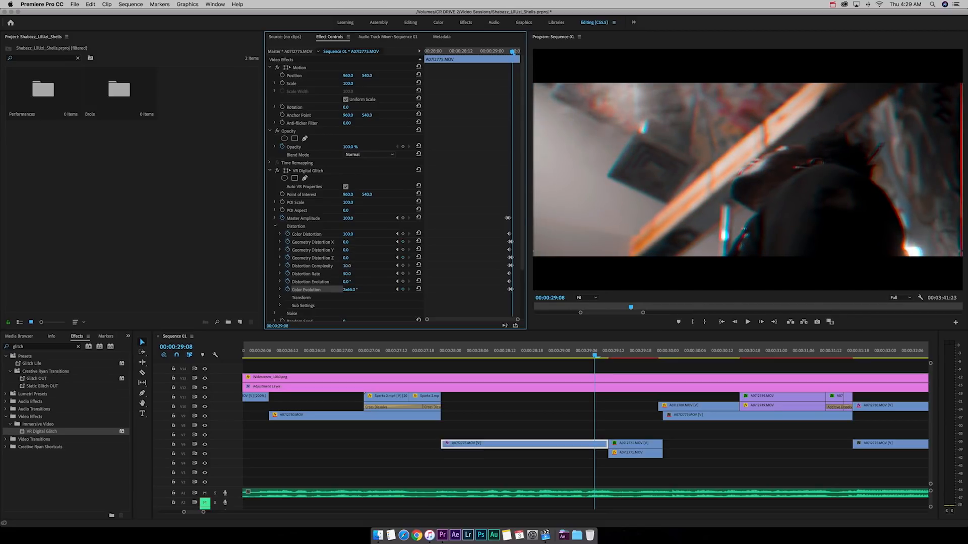
{"action": "left_click_drag", "start_coordinate": [346, 266], "coordinate": [378, 266]}
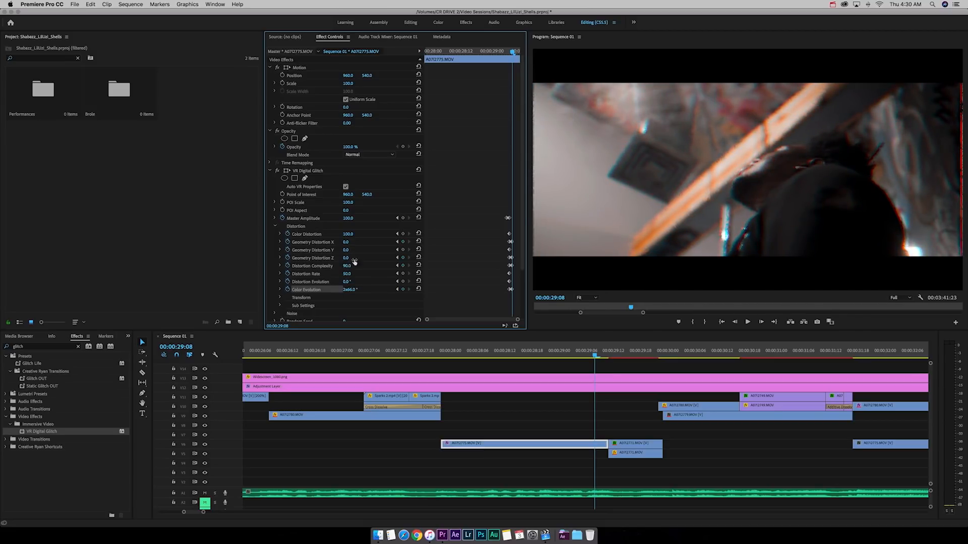
{"action": "left_click_drag", "start_coordinate": [346, 242], "coordinate": [380, 242]}
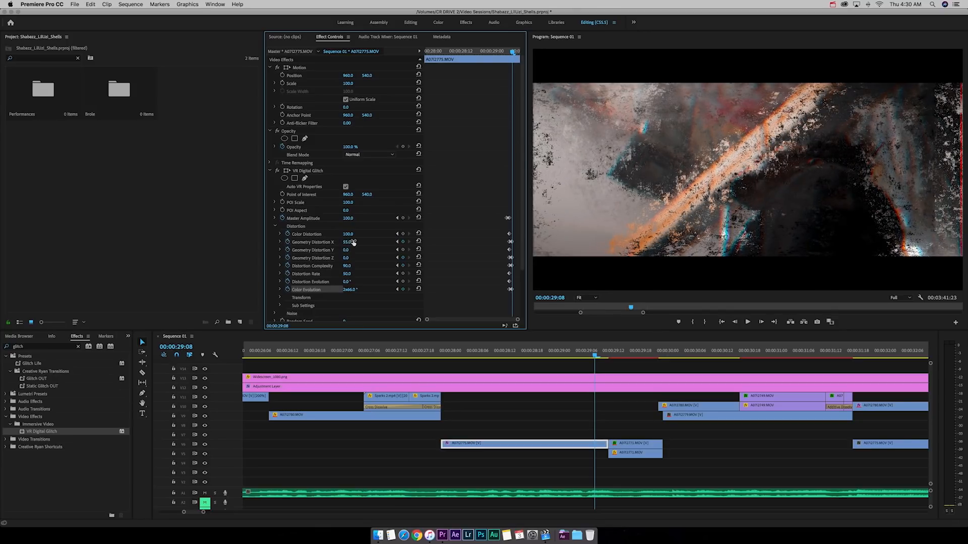
At 00:00:29:09, set Geometry Distortion X and Y to 100, Z to 67, Distortion Complexity to 39 and Color Evolution to 227°
{"action": "key", "text": "Right"}
{"action": "left_click_drag", "start_coordinate": [346, 250], "coordinate": [323, 266]}
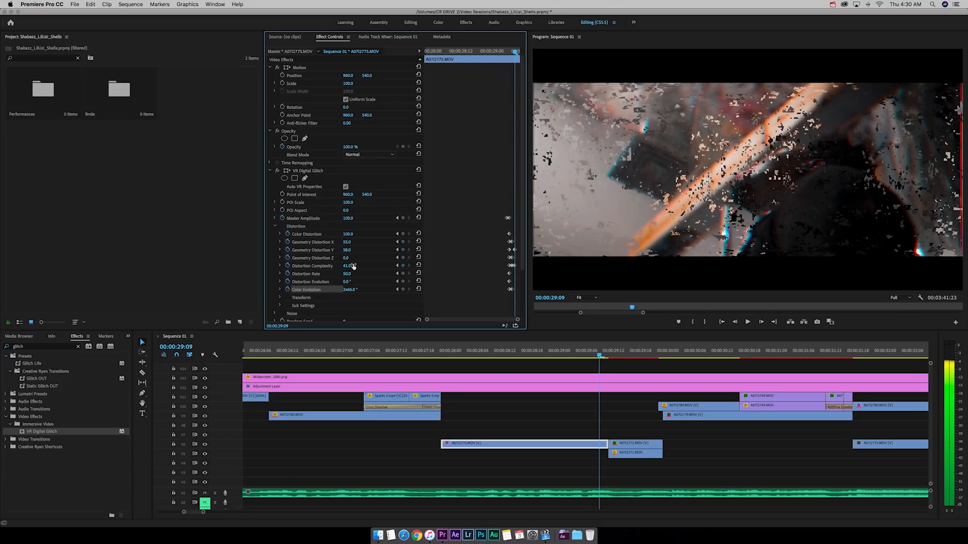
{"action": "mouse_move", "coordinate": [347, 266]}
{"action": "left_mouse_down"}
{"action": "mouse_move", "coordinate": [338, 266]}
{"action": "mouse_move", "coordinate": [346, 266]}
{"action": "left_mouse_up"}
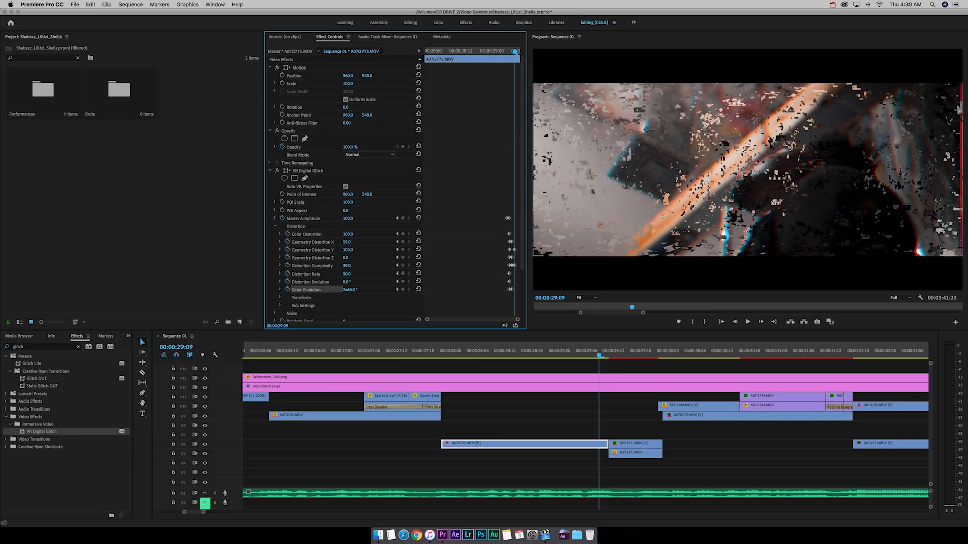
{"action": "left_click_drag", "start_coordinate": [347, 242], "coordinate": [307, 291]}
At 00:00:29:10, set Geometry Distortion X and Z to 0, Y and Distortion Complexity to 100, and reset Distortion Rate
{"action": "key", "text": "Right"}
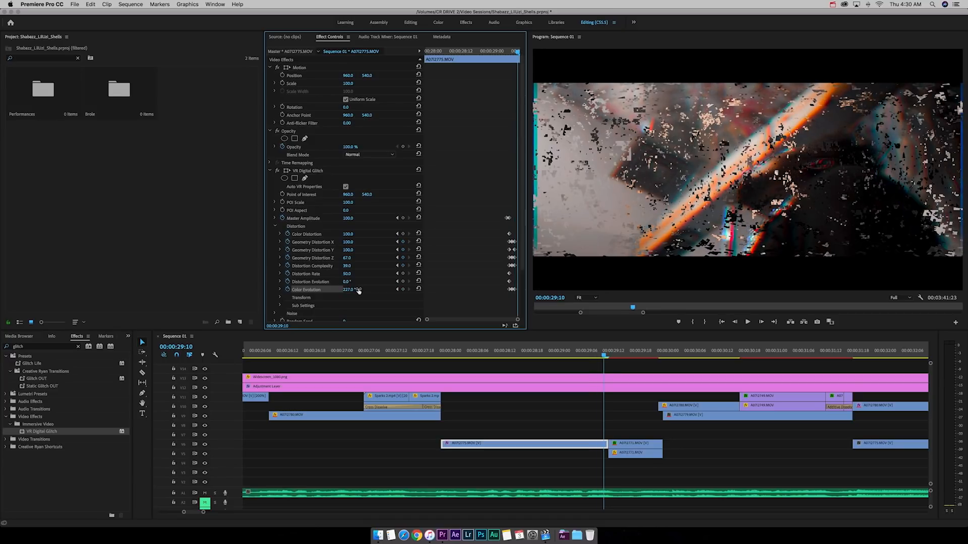
{"action": "left_click", "coordinate": [347, 266]}
{"action": "left_click_drag", "start_coordinate": [347, 258], "coordinate": [302, 242]}
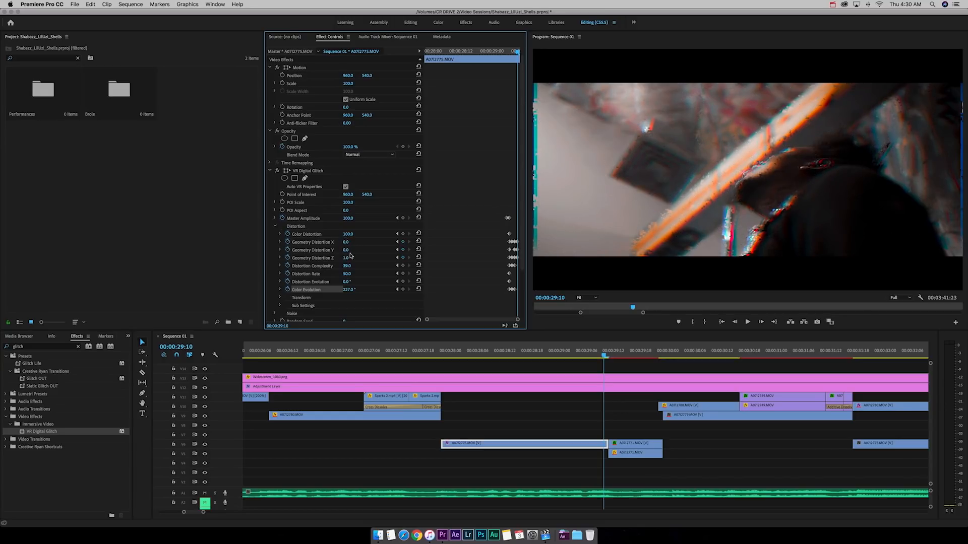
{"action": "mouse_move", "coordinate": [347, 258]}
{"action": "left_mouse_down"}
{"action": "mouse_move", "coordinate": [398, 258]}
{"action": "mouse_move", "coordinate": [352, 259]}
{"action": "left_mouse_up"}
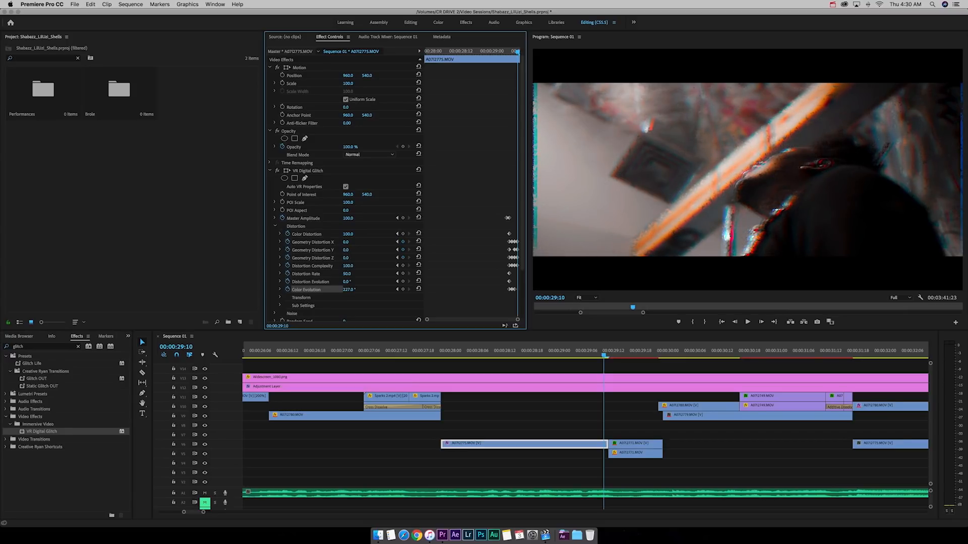
{"action": "left_click_drag", "start_coordinate": [347, 274], "coordinate": [322, 274]}
{"action": "left_click", "coordinate": [418, 274]}
{"action": "left_click_drag", "start_coordinate": [346, 250], "coordinate": [396, 251]}
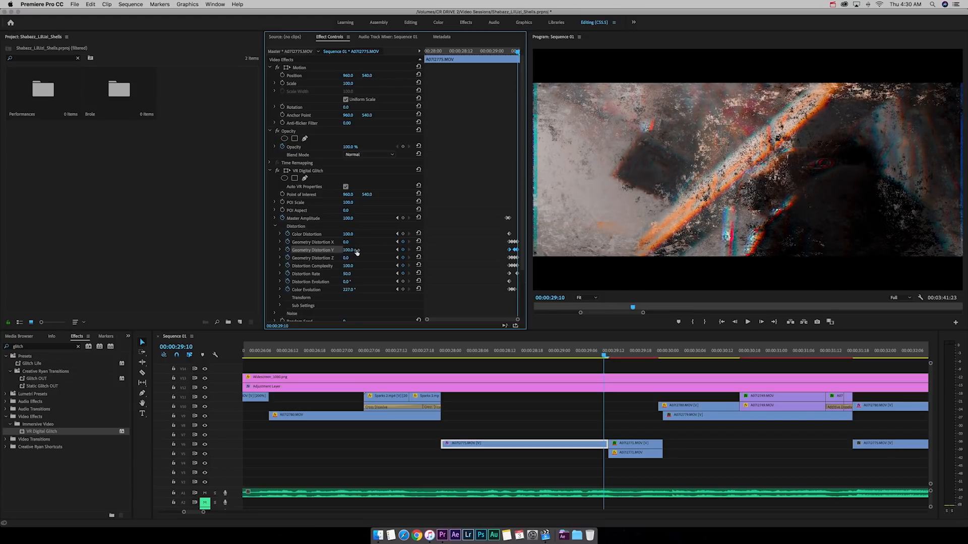
Play back the glitch at the end of the A07I2775.MOV clip to review the animation
{"action": "key", "text": "Right"}
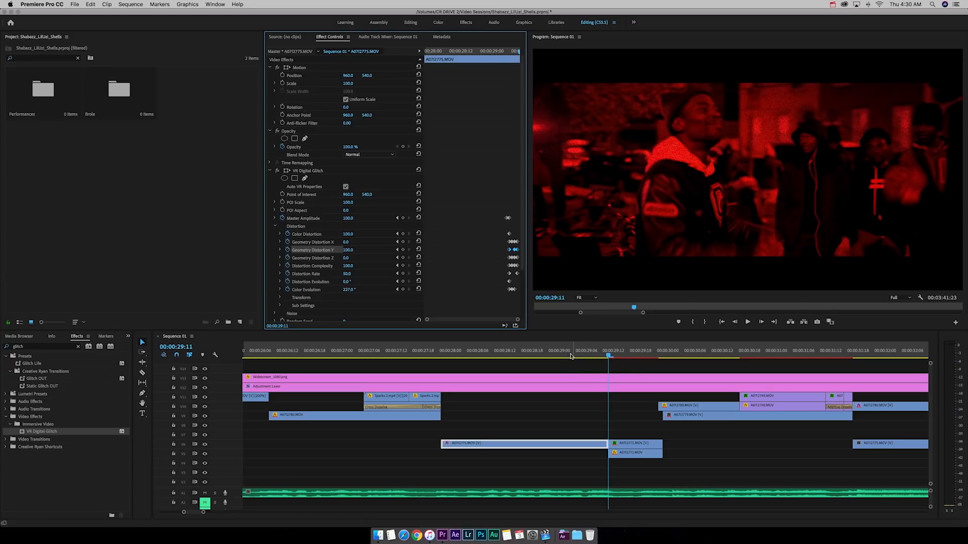
{"action": "left_click", "coordinate": [572, 357]}
{"action": "key", "text": "space"}
{"action": "left_click", "coordinate": [572, 357]}
{"action": "key", "text": "space"}
At 00:00:29:09, set Geometry Distortion X to 26, Y to 64 and Distortion Complexity to 67
{"action": "left_click_drag", "start_coordinate": [577, 356], "coordinate": [604, 356]}
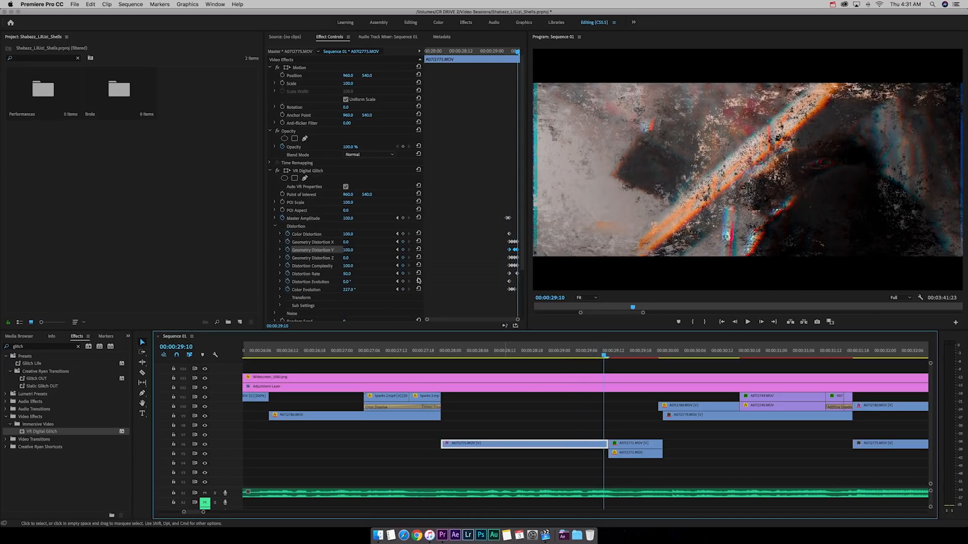
{"action": "mouse_move", "coordinate": [348, 250]}
{"action": "left_mouse_down"}
{"action": "mouse_move", "coordinate": [317, 250]}
{"action": "mouse_move", "coordinate": [348, 250]}
{"action": "left_mouse_up"}
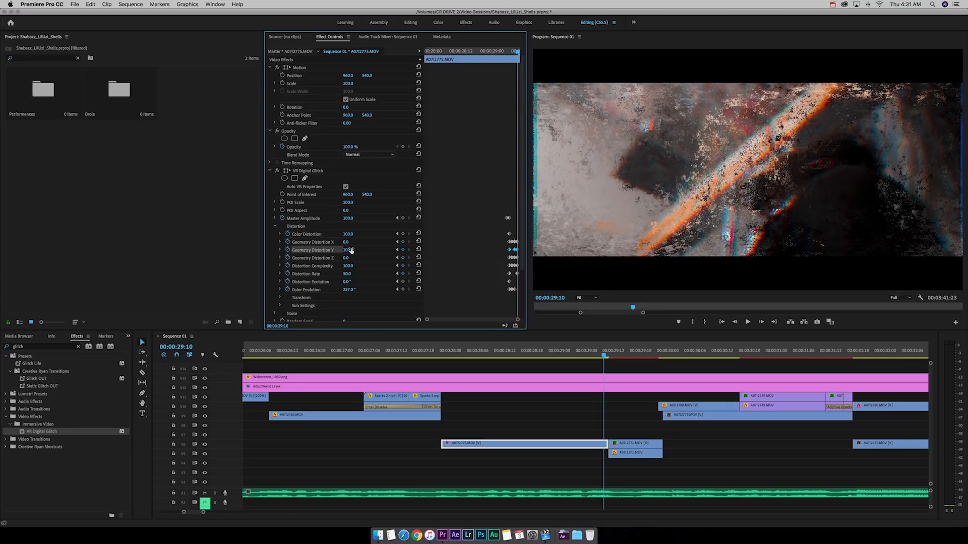
{"action": "key", "text": "Left"}
{"action": "left_click_drag", "start_coordinate": [351, 242], "coordinate": [390, 265]}
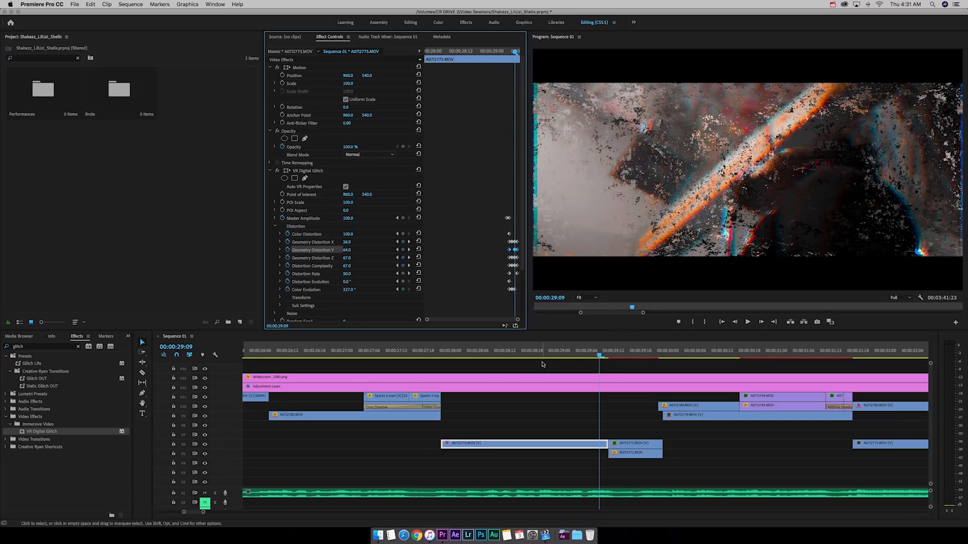
Replay the cut out of the A07I2775.MOV clip and scrub through the glitch frames
{"action": "left_click", "coordinate": [559, 353]}
{"action": "key", "text": "space"}
{"action": "left_click", "coordinate": [568, 355]}
{"action": "left_click_drag", "start_coordinate": [568, 355], "coordinate": [602, 352]}
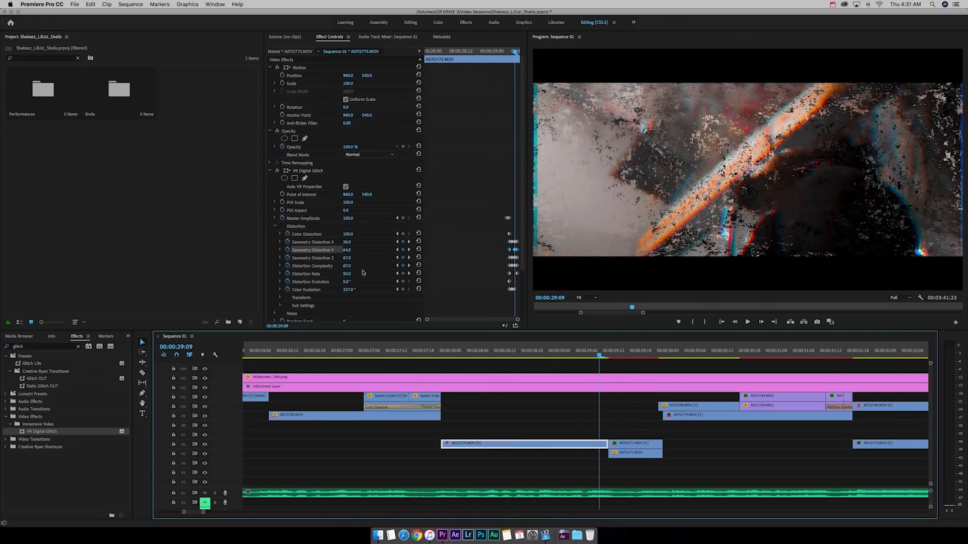
Change Color Evolution to 1x168.0° at 00:00:29:10
{"action": "left_click_drag", "start_coordinate": [348, 290], "coordinate": [349, 292]}
{"action": "key", "text": "Right"}
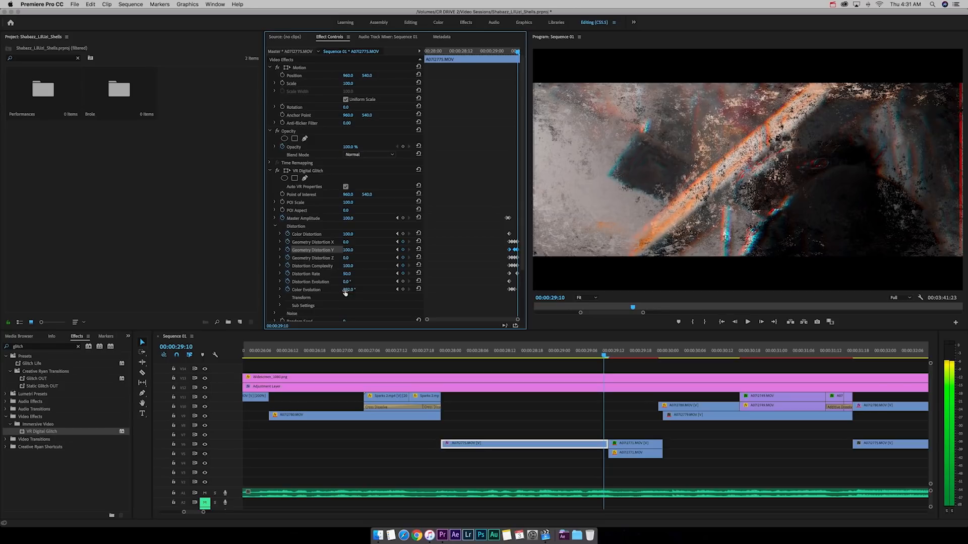
{"action": "key", "text": "Right"}
Set Distortion Complexity to 100, Geometry Distortion X to 13 and Y to 3 at 00:00:29:08, and reduce geometry distortion through 00:00:29:10, ending with Y at 7
{"action": "left_click_drag", "start_coordinate": [574, 353], "coordinate": [597, 353]}
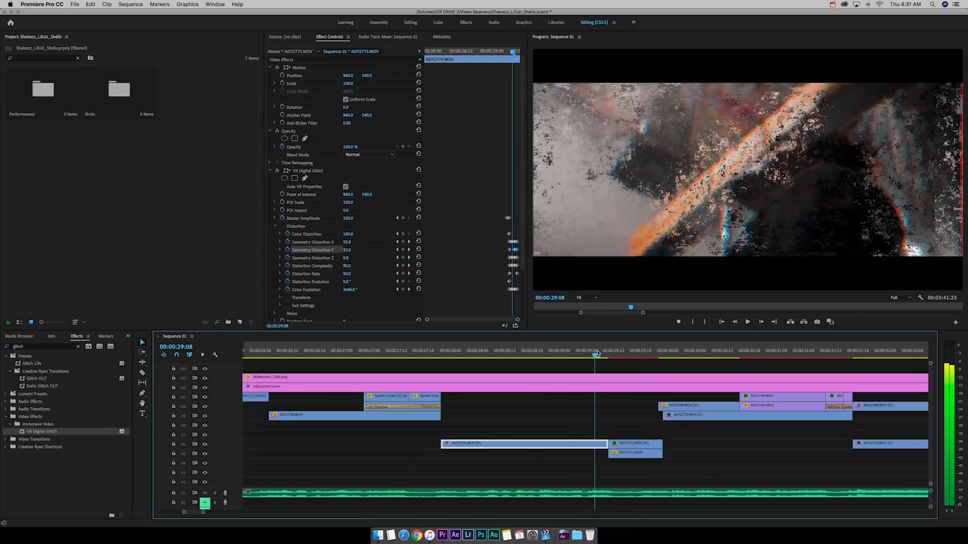
{"action": "left_click_drag", "start_coordinate": [347, 265], "coordinate": [326, 243]}
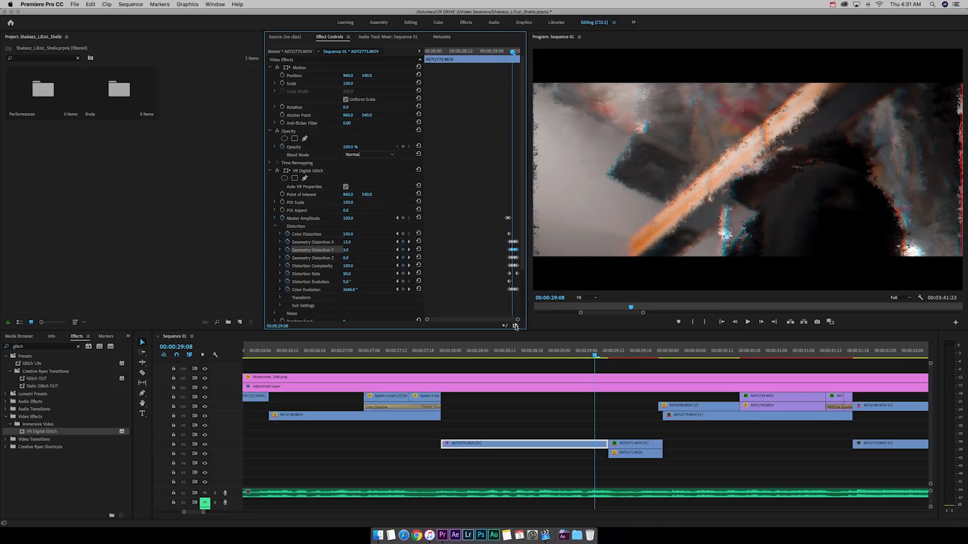
{"action": "mouse_move", "coordinate": [593, 354]}
{"action": "left_mouse_down"}
{"action": "mouse_move", "coordinate": [609, 355]}
{"action": "mouse_move", "coordinate": [599, 354]}
{"action": "left_mouse_up"}
{"action": "mouse_move", "coordinate": [350, 243]}
{"action": "left_mouse_down"}
{"action": "mouse_move", "coordinate": [321, 258]}
{"action": "mouse_move", "coordinate": [345, 251]}
{"action": "mouse_move", "coordinate": [333, 250]}
{"action": "left_mouse_up"}
{"action": "key", "text": "Right"}
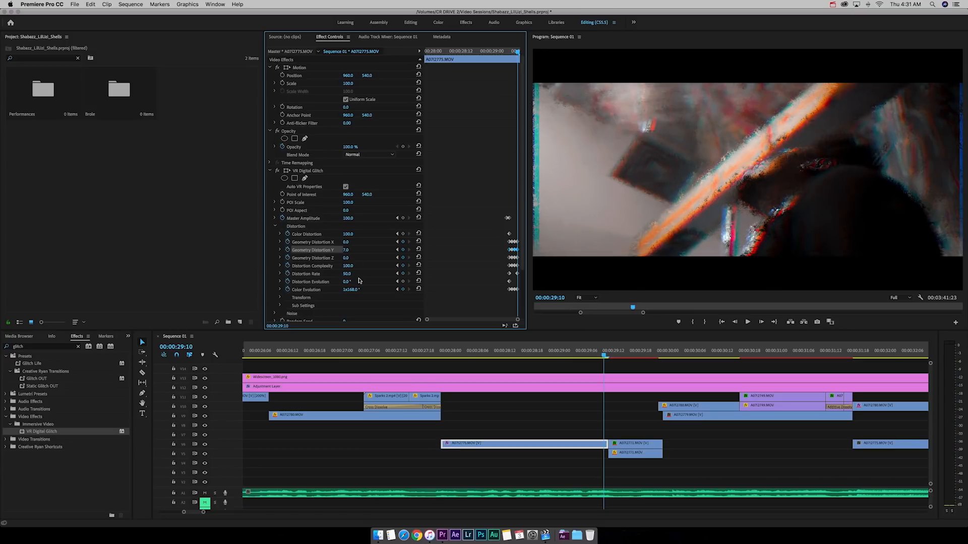
Play the adjusted glitch transition several times to review it, and collapse the VR Digital Glitch settings
{"action": "left_click_drag", "start_coordinate": [604, 358], "coordinate": [576, 359]}
{"action": "key", "text": "space"}
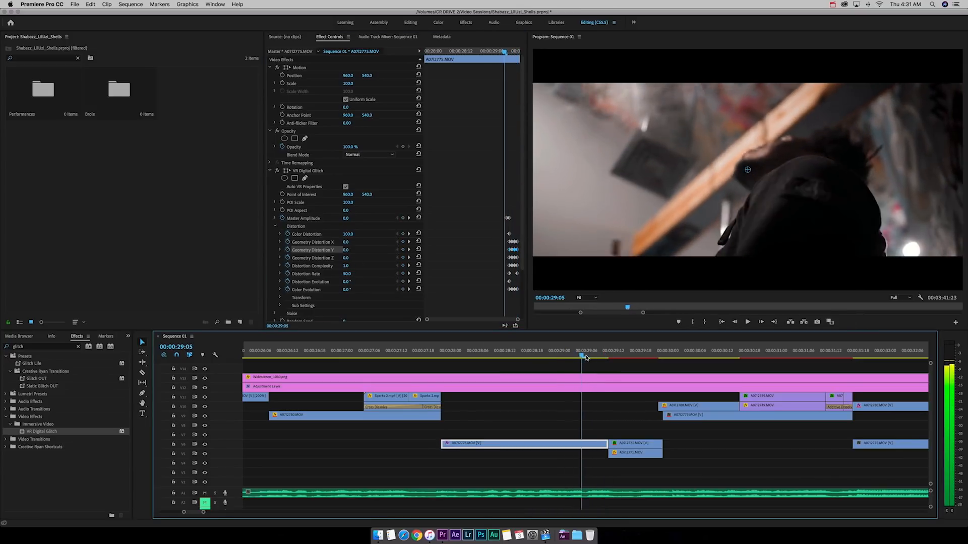
{"action": "left_click", "coordinate": [551, 355]}
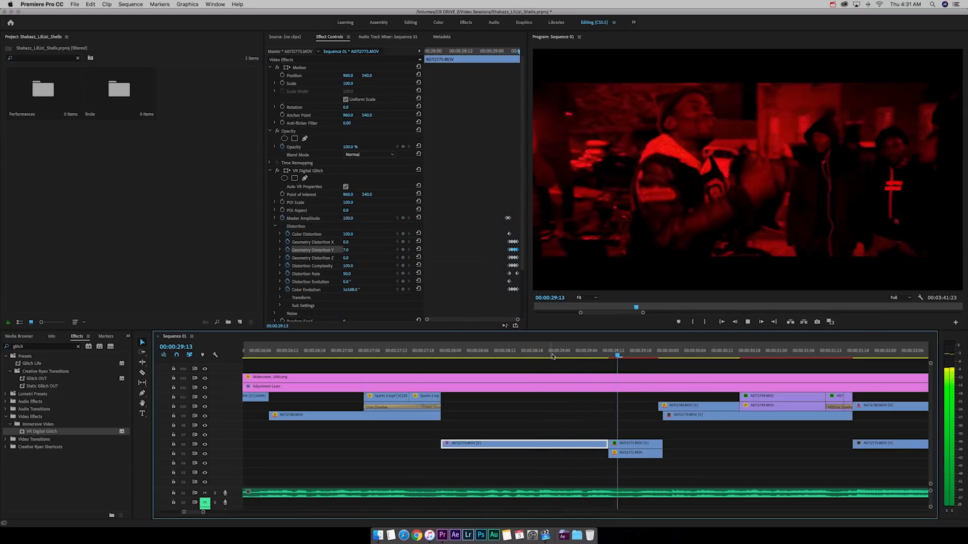
{"action": "left_click", "coordinate": [564, 357]}
{"action": "left_click", "coordinate": [560, 356]}
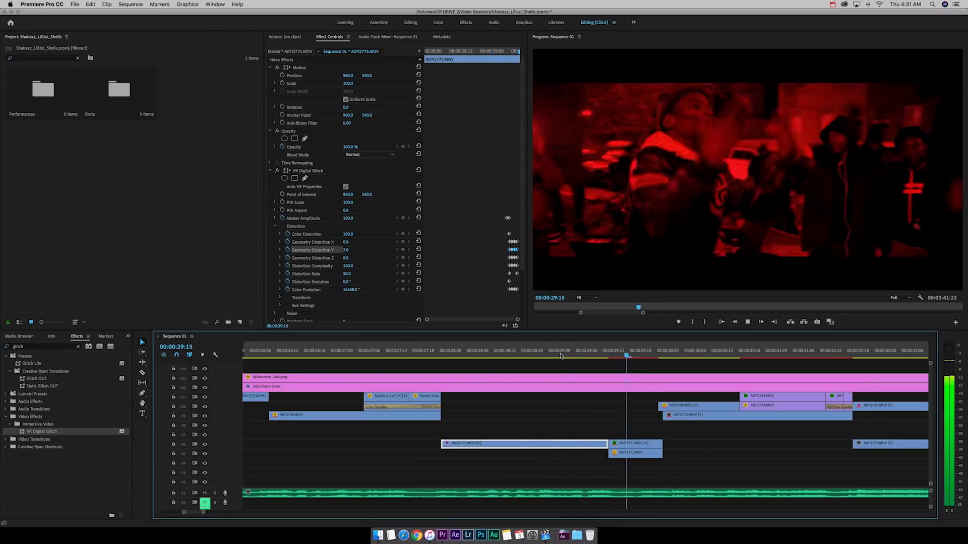
{"action": "key", "text": "space"}
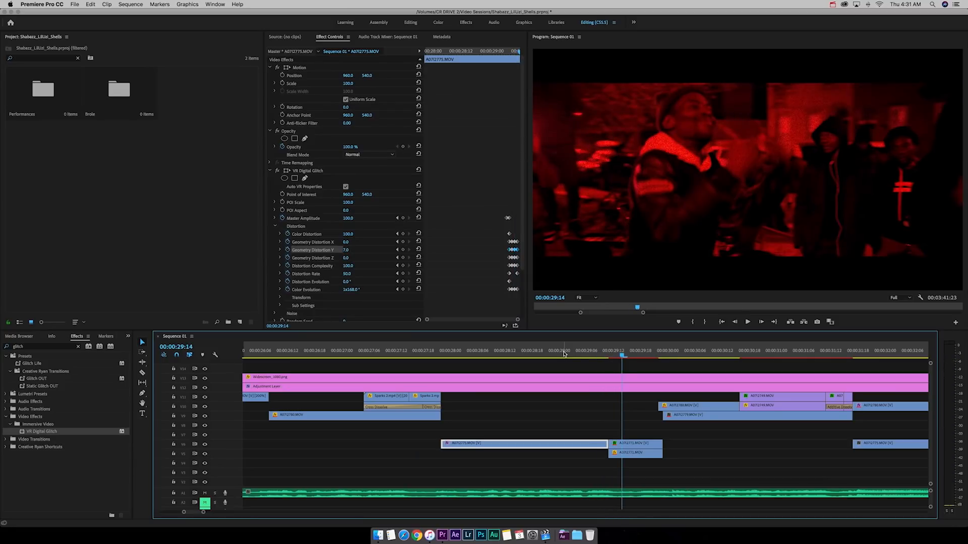
{"action": "left_click", "coordinate": [270, 171]}
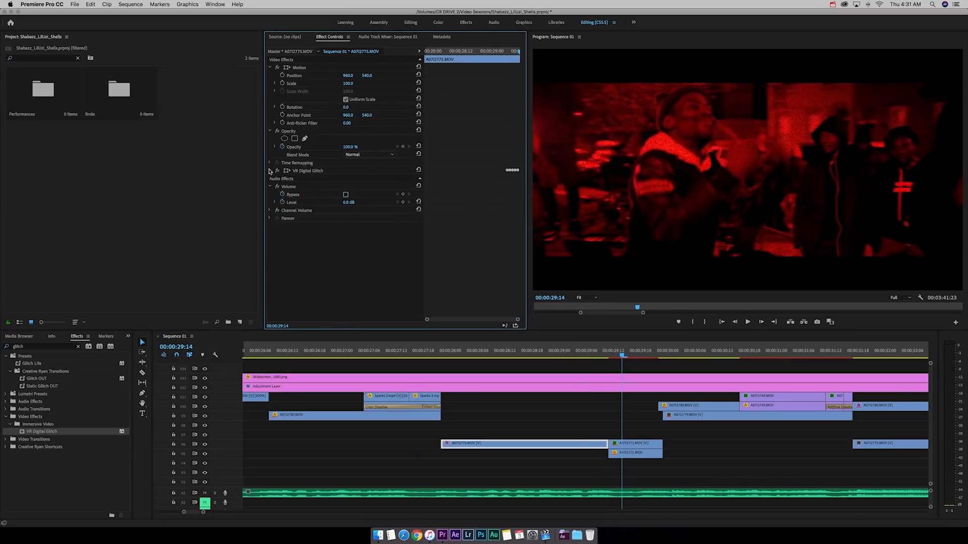
Save the VR Digital Glitch effect as a preset named "Glitch 101", anchored to the out point
{"action": "left_click", "coordinate": [309, 172]}
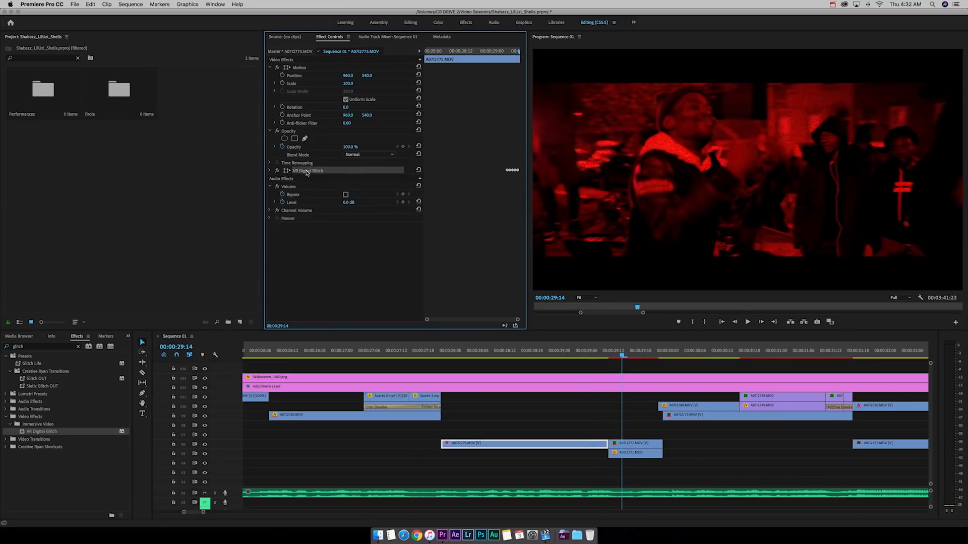
{"action": "right_click", "coordinate": [306, 172]}
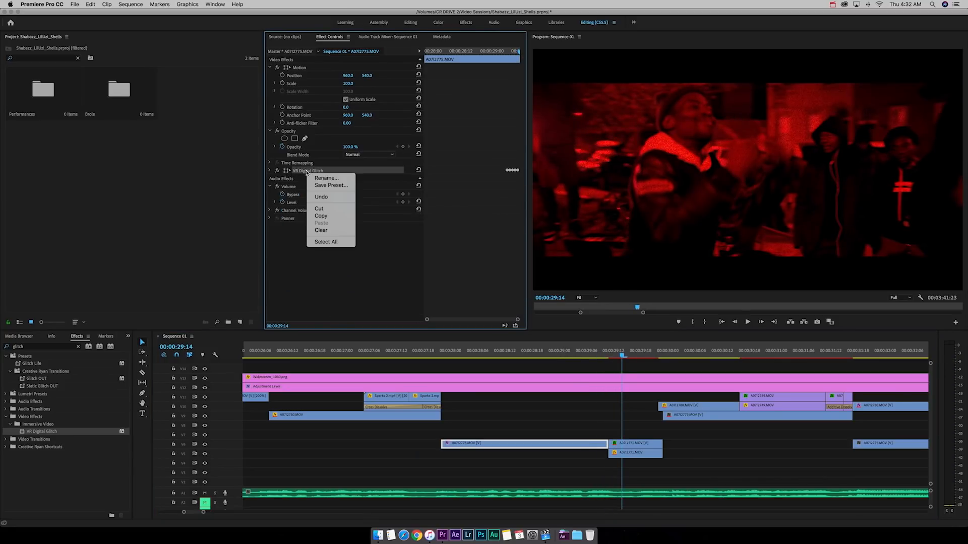
{"action": "left_click", "coordinate": [331, 186]}
{"action": "left_click_drag", "start_coordinate": [513, 232], "coordinate": [437, 227]}
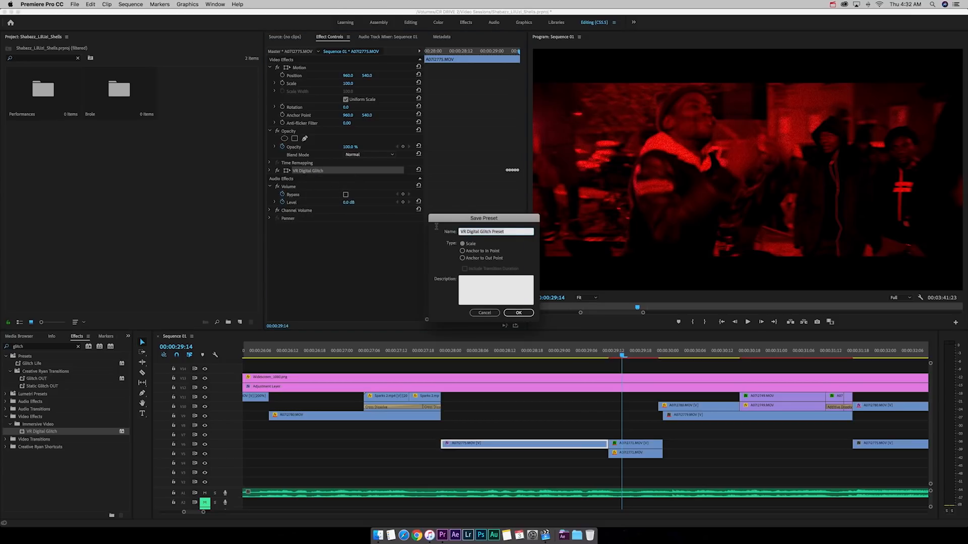
{"action": "type", "text": "Glitch 101"}
{"action": "left_click", "coordinate": [462, 259]}
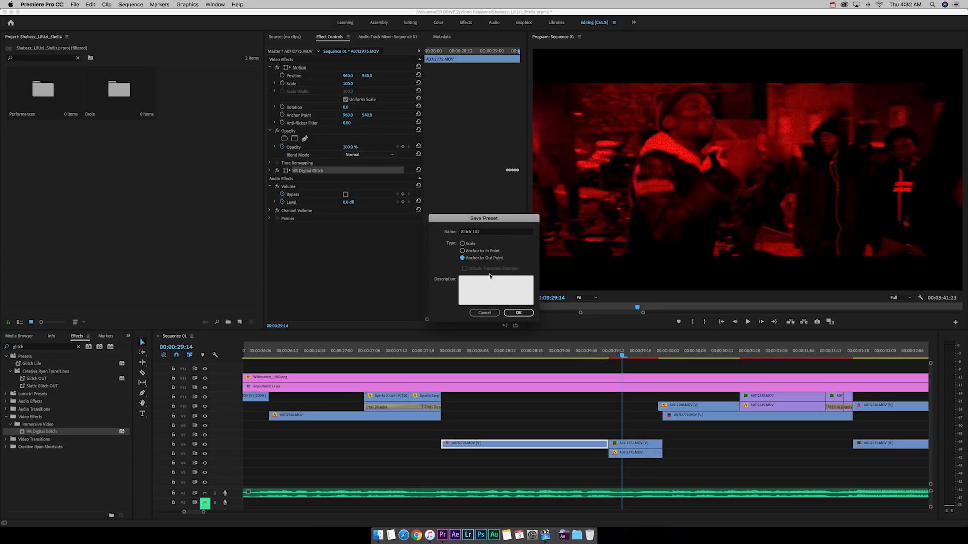
{"action": "left_click", "coordinate": [522, 313]}
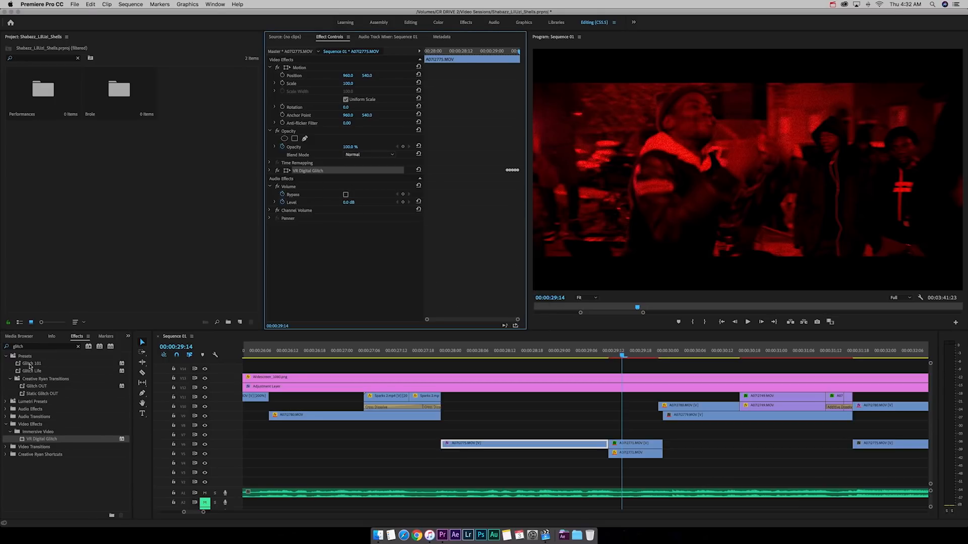
Apply the Glitch 101 preset to the A07I2780.MOV clip around 00:00:33:12
{"action": "left_click", "coordinate": [26, 357]}
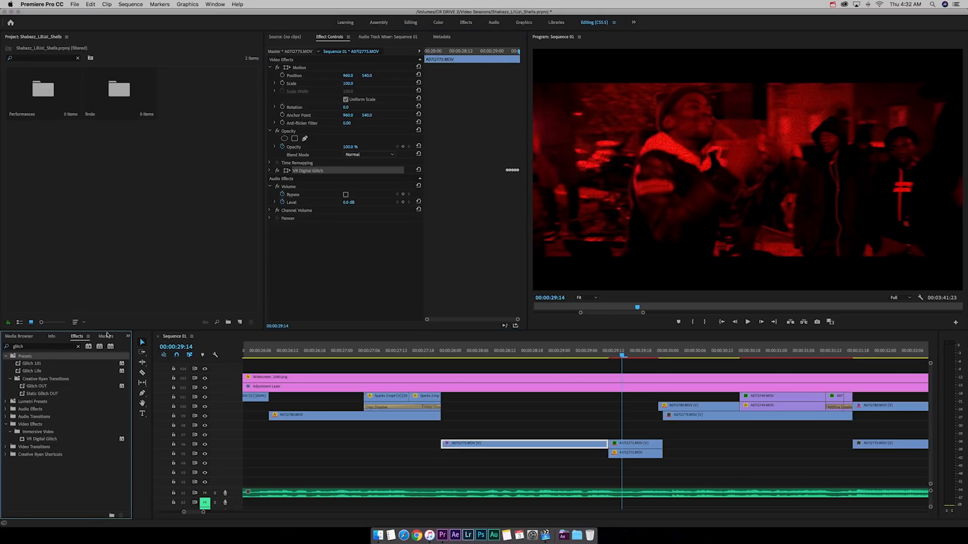
{"action": "left_click", "coordinate": [30, 364]}
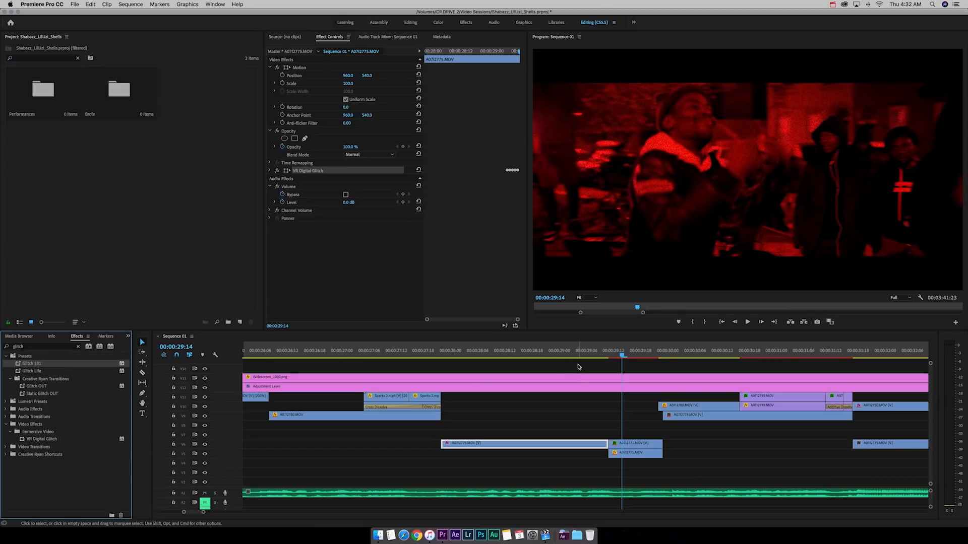
{"action": "left_click", "coordinate": [578, 365]}
{"action": "key", "text": "minus"}
{"action": "key", "text": "minus"}
{"action": "key", "text": "minus"}
{"action": "left_click", "coordinate": [626, 355]}
{"action": "key", "text": "equal"}
{"action": "key", "text": "equal"}
{"action": "key", "text": "equal"}
{"action": "mouse_move", "coordinate": [713, 352]}
{"action": "left_mouse_down"}
{"action": "mouse_move", "coordinate": [758, 354]}
{"action": "mouse_move", "coordinate": [726, 354]}
{"action": "left_mouse_up"}
{"action": "left_click_drag", "start_coordinate": [31, 364], "coordinate": [737, 404]}
Play the end of the A07I2780.MOV clip repeatedly to review the glitch into the next shot
{"action": "key", "text": "space"}
{"action": "left_click", "coordinate": [696, 349]}
{"action": "left_click", "coordinate": [695, 348]}
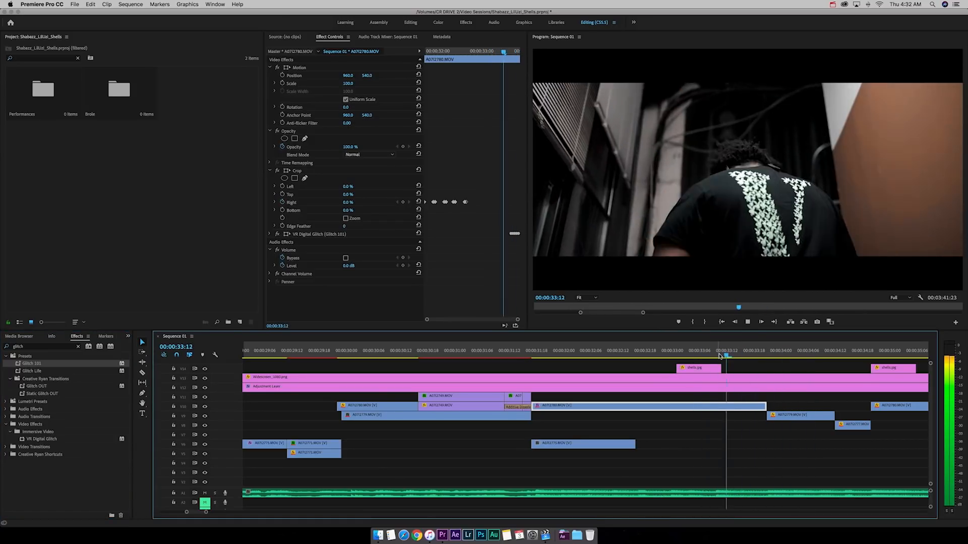
{"action": "key", "text": "space"}
Go back to an earlier part of the sequence and apply the Glitch 101 preset to the clip ending near 00:00:12:13
{"action": "key", "text": "minus"}
{"action": "key", "text": "minus"}
{"action": "key", "text": "minus"}
{"action": "key", "text": "minus"}
{"action": "key", "text": "minus"}
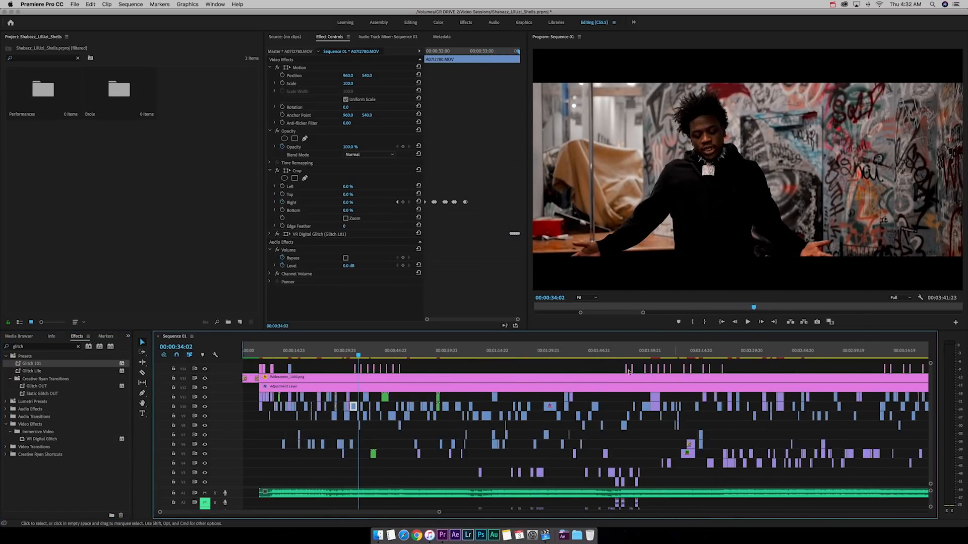
{"action": "key", "text": "equal"}
{"action": "key", "text": "equal"}
{"action": "key", "text": "equal"}
{"action": "key", "text": "minus"}
{"action": "key", "text": "minus"}
{"action": "left_click", "coordinate": [346, 351]}
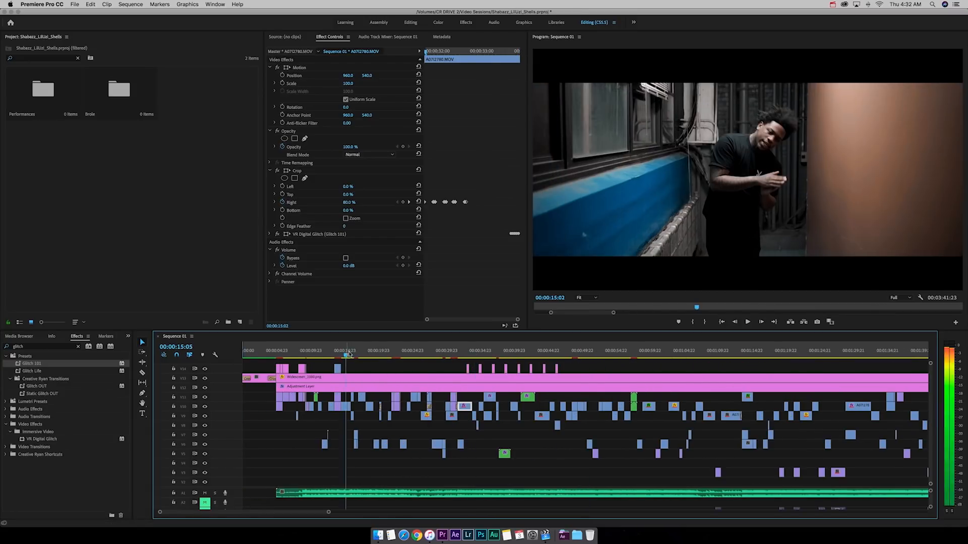
{"action": "key", "text": "equal"}
{"action": "key", "text": "equal"}
{"action": "key", "text": "equal"}
{"action": "key", "text": "equal"}
{"action": "mouse_move", "coordinate": [333, 348]}
{"action": "left_mouse_down"}
{"action": "mouse_move", "coordinate": [243, 353]}
{"action": "mouse_move", "coordinate": [356, 356]}
{"action": "mouse_move", "coordinate": [341, 355]}
{"action": "left_mouse_up"}
{"action": "left_click_drag", "start_coordinate": [48, 364], "coordinate": [352, 446]}
Play back the cut near 00:00:12:13 to review the preset glitch
{"action": "key", "text": "space"}
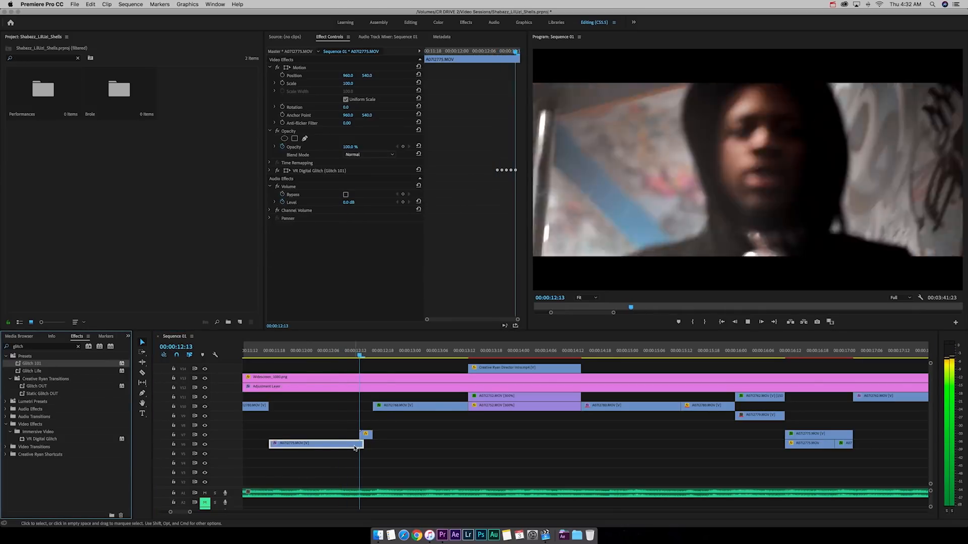
{"action": "left_click", "coordinate": [320, 355]}
{"action": "left_click", "coordinate": [320, 355]}
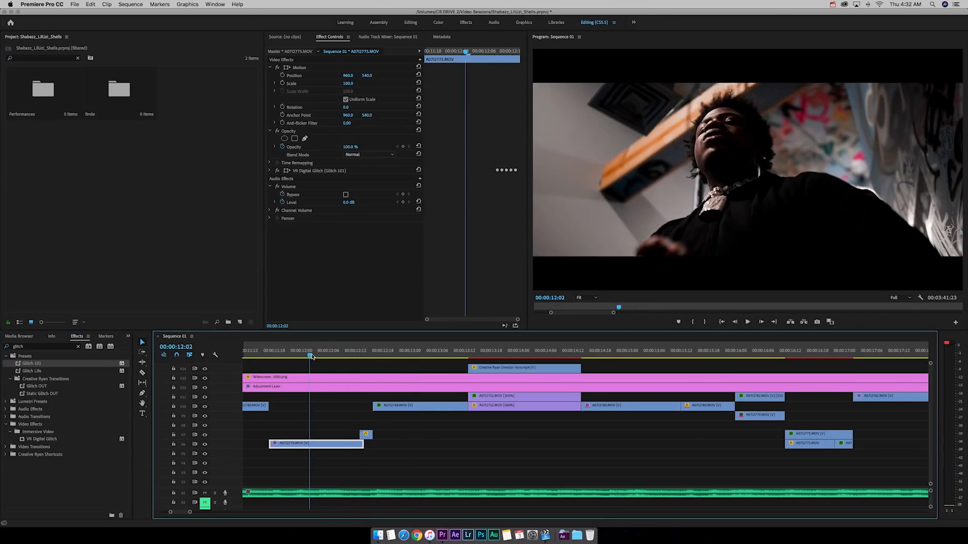
{"action": "key", "text": "space"}
Apply the Glitch 101 preset to the A07I2780.MOV clip around 00:00:15:07 and replay its ending
{"action": "left_click_drag", "start_coordinate": [620, 356], "coordinate": [662, 356]}
{"action": "left_click_drag", "start_coordinate": [35, 364], "coordinate": [671, 407]}
{"action": "key", "text": "space"}
{"action": "left_click", "coordinate": [621, 355]}
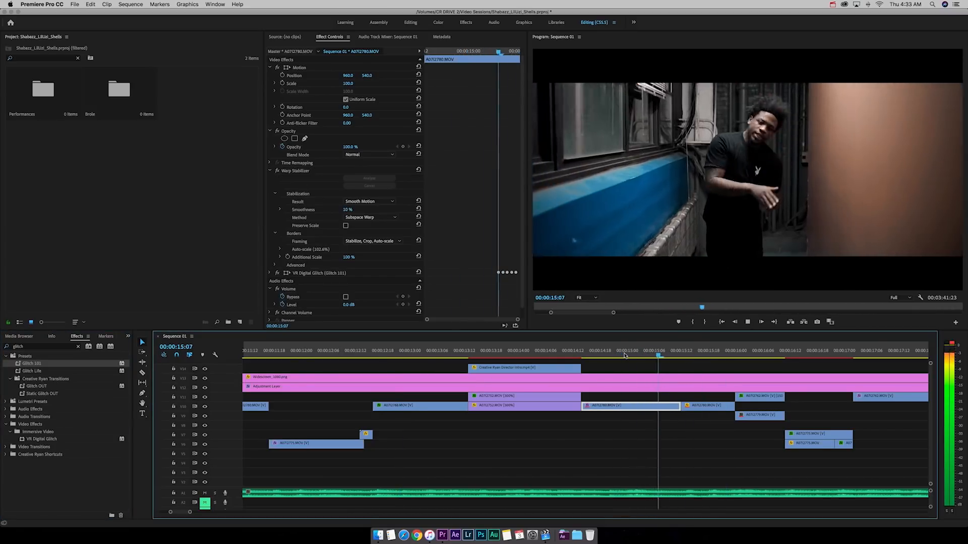
{"action": "left_click", "coordinate": [620, 354]}
{"action": "key", "text": "space"}
Deselect the clip and move the playhead to the empty area past the sequence's end, at 00:04:43:18
{"action": "left_click", "coordinate": [654, 368]}
{"action": "key", "text": "minus"}
{"action": "key", "text": "minus"}
{"action": "key", "text": "minus"}
{"action": "key", "text": "minus"}
{"action": "key", "text": "minus"}
{"action": "key", "text": "minus"}
{"action": "key", "text": "minus"}
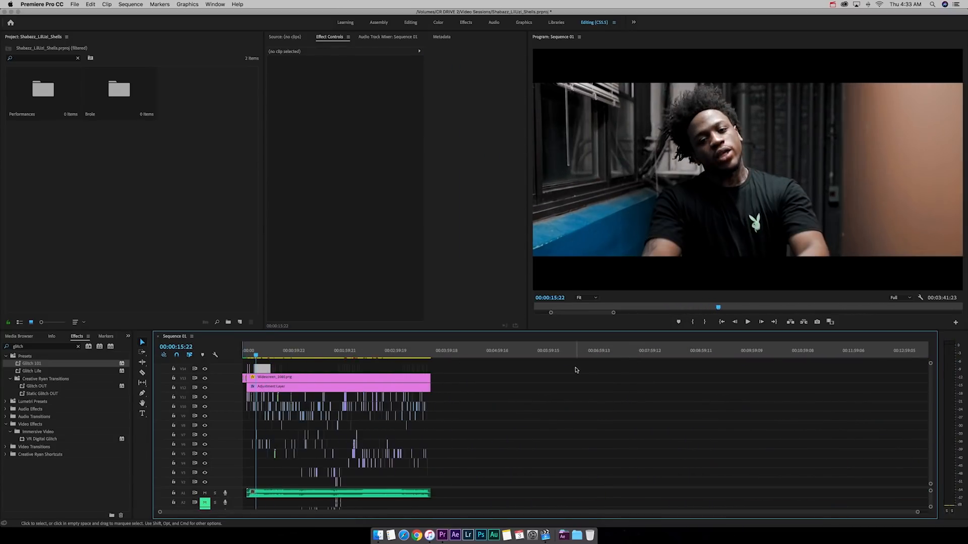
{"action": "left_click", "coordinate": [484, 355]}
{"action": "key", "text": "equal"}
{"action": "key", "text": "equal"}
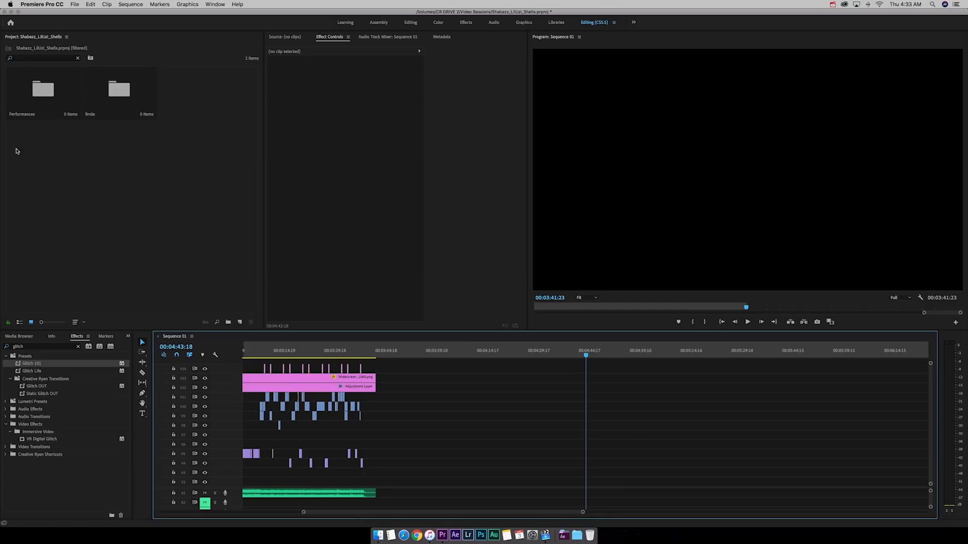
{"action": "key", "text": "equal"}
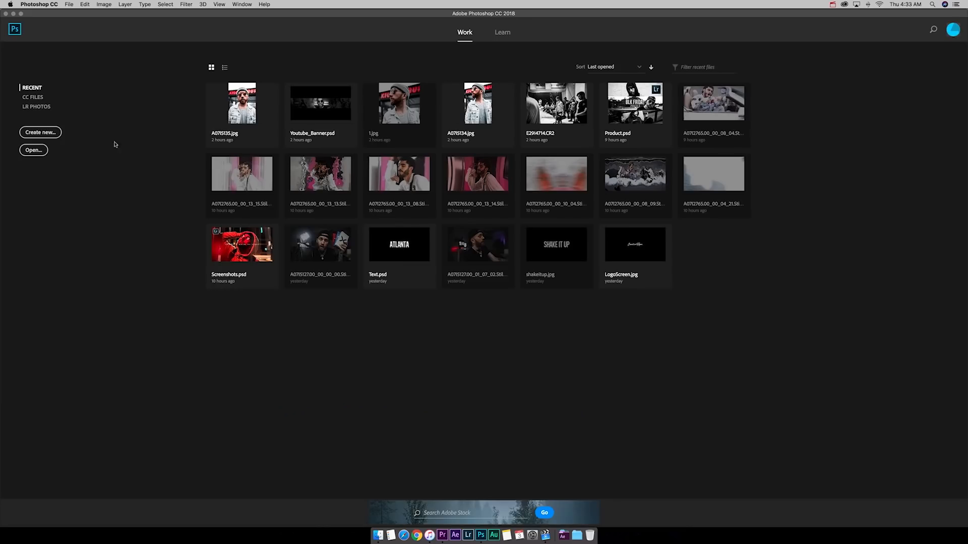
In Photoshop, create a new 1920 × 1080 pixel document and fill its background with black
{"action": "left_click", "coordinate": [40, 132]}
{"action": "double_click", "coordinate": [734, 204]}
{"action": "type", "text": "1920"}
{"action": "key", "text": "Tab"}
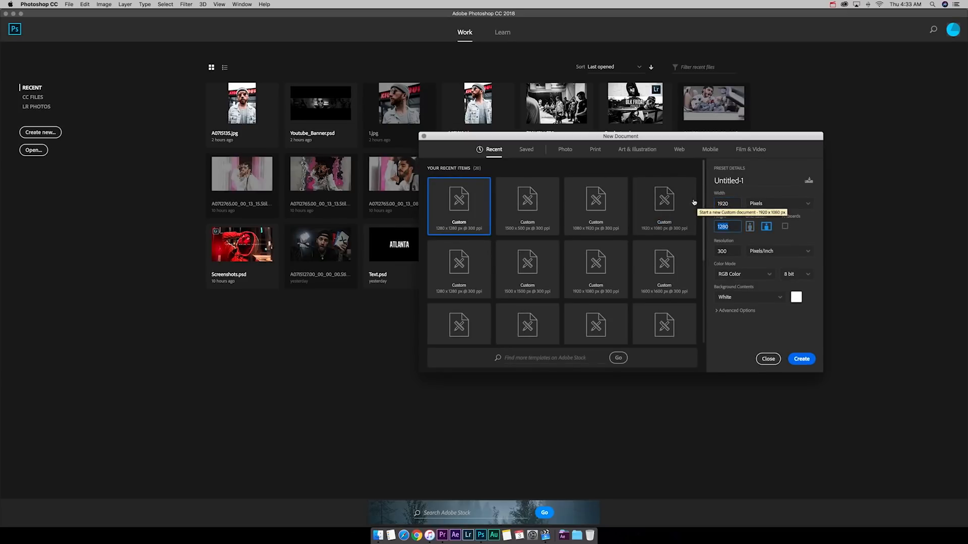
{"action": "type", "text": "1080"}
{"action": "key", "text": "Return"}
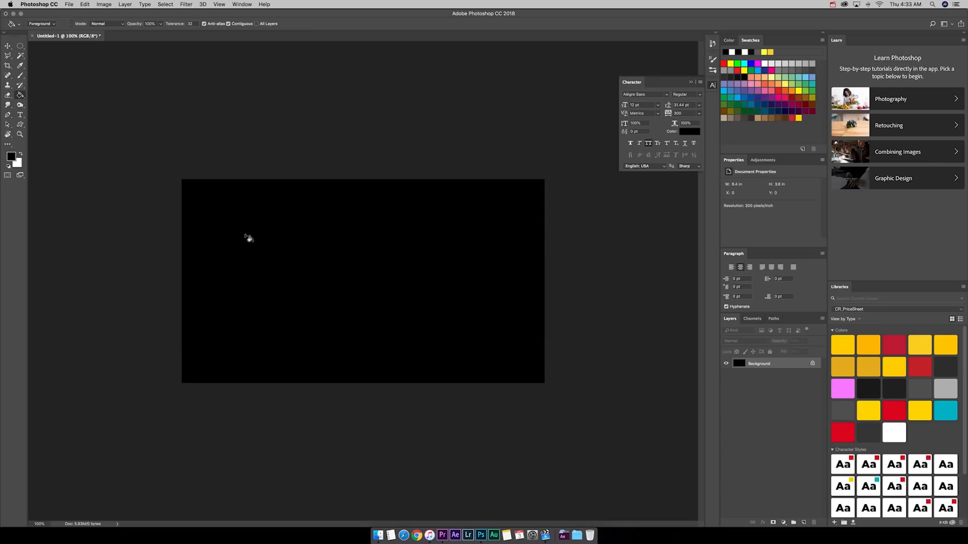
Add a full-width text box to the canvas with the word "GLITCH" in white
{"action": "left_click", "coordinate": [21, 154]}
{"action": "key", "text": "t"}
{"action": "left_click_drag", "start_coordinate": [183, 197], "coordinate": [543, 346]}
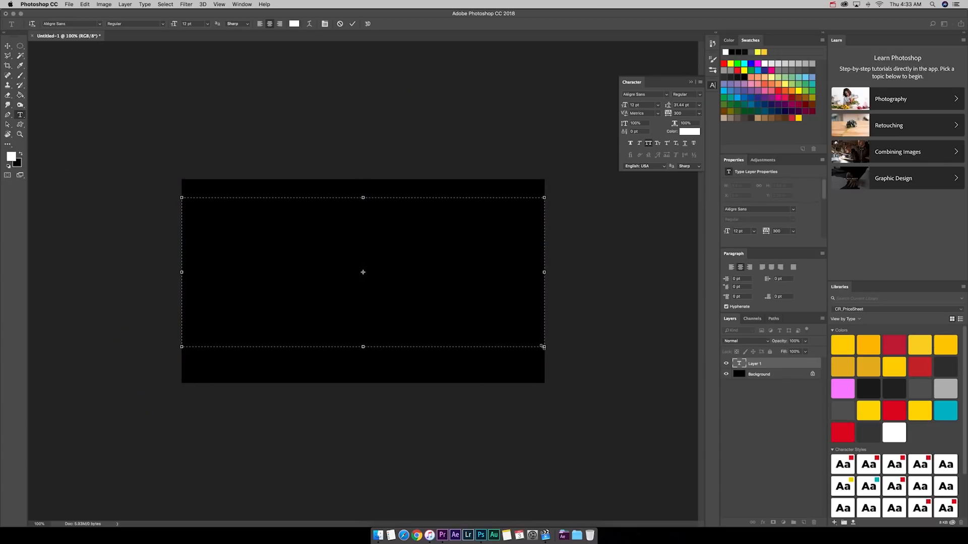
{"action": "type", "text": "GLITCH"}
Set the GLITCH text's tracking to -10 and its font size to 75 pt, and commit the text
{"action": "key", "text": "super+a"}
{"action": "type", "text": "-10"}
{"action": "key", "text": "Return"}
{"action": "type", "text": "75"}
{"action": "key", "text": "Return"}
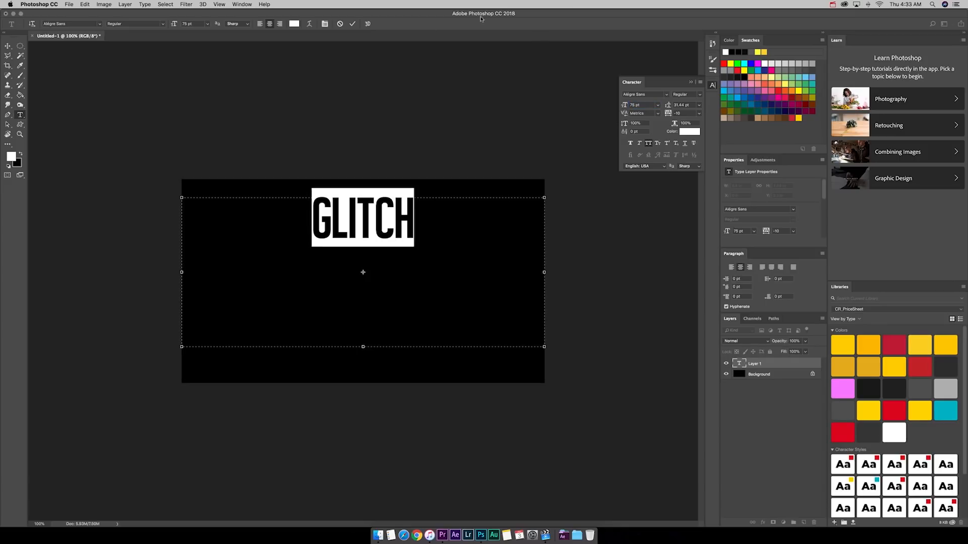
{"action": "left_click", "coordinate": [353, 27]}
Move the GLITCH text to the centre of the canvas and save the image to the Desktop as glitch.jpg
{"action": "key", "text": "v"}
{"action": "left_click_drag", "start_coordinate": [466, 232], "coordinate": [403, 294]}
{"action": "left_click", "coordinate": [69, 4]}
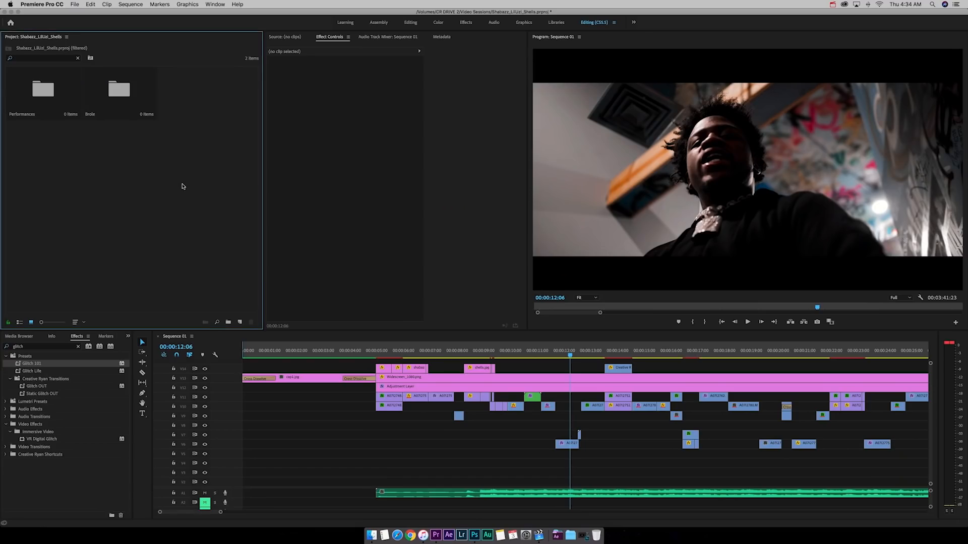
Back in Premiere Pro, import glitch.jpg from the Desktop into the project
{"action": "double_click", "coordinate": [183, 186]}
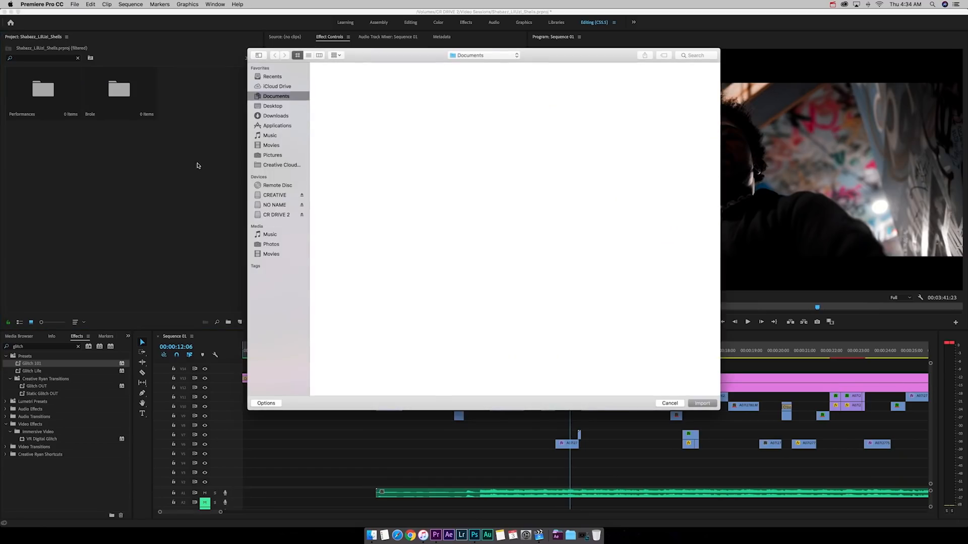
{"action": "left_click", "coordinate": [279, 107]}
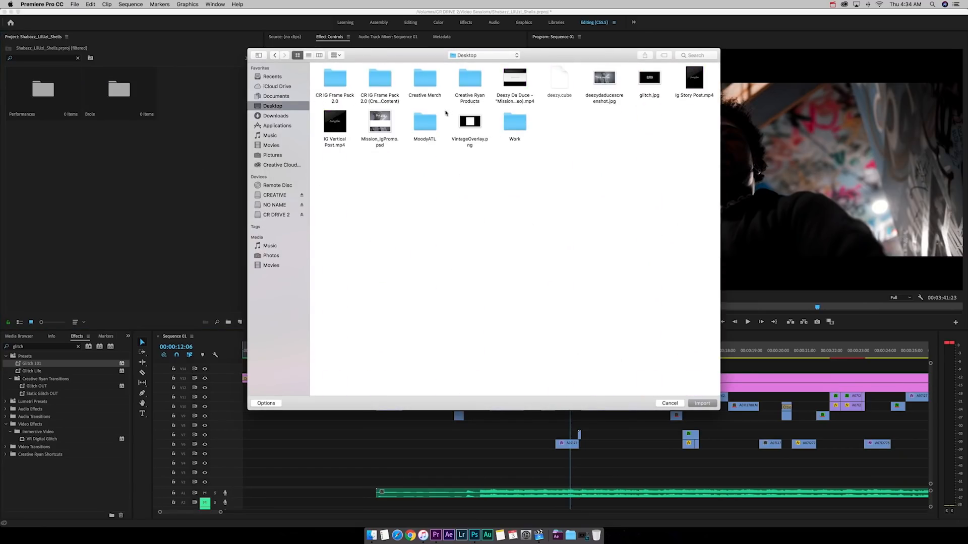
{"action": "double_click", "coordinate": [651, 79]}
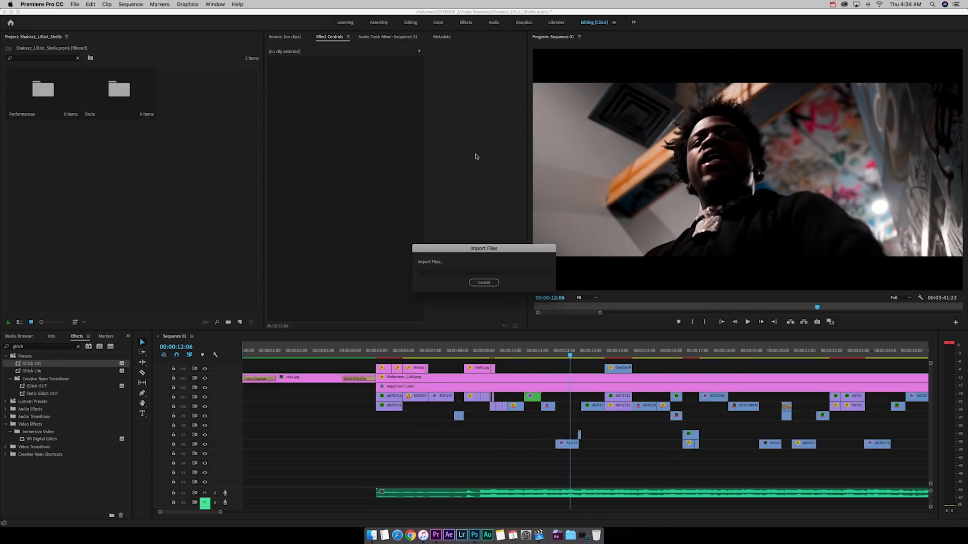
Place the playhead in the empty area after the sequence's end, at 00:04:09:00
{"action": "scroll", "coordinate": [509, 384], "scroll_direction": "down", "scroll_amount": 15}
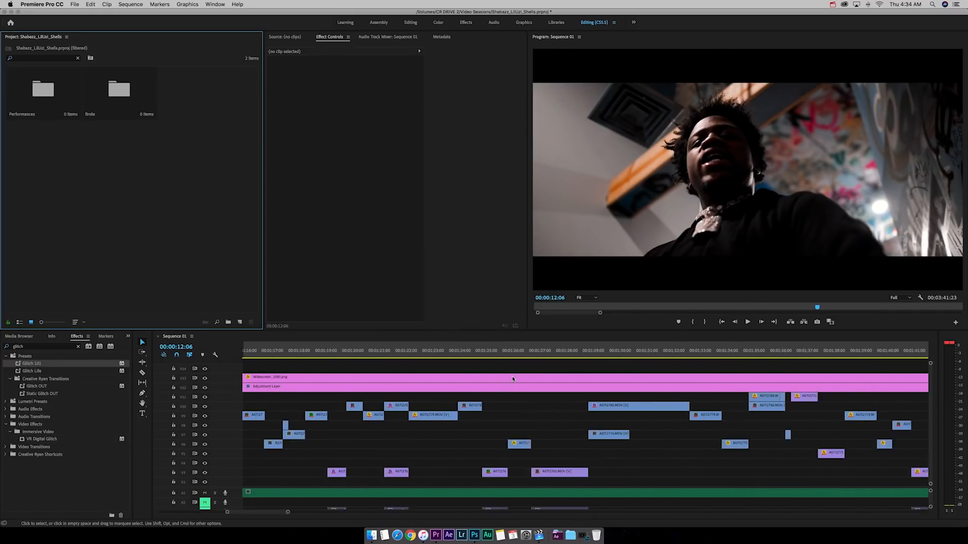
{"action": "key", "text": "minus"}
{"action": "key", "text": "minus"}
{"action": "key", "text": "minus"}
{"action": "key", "text": "minus"}
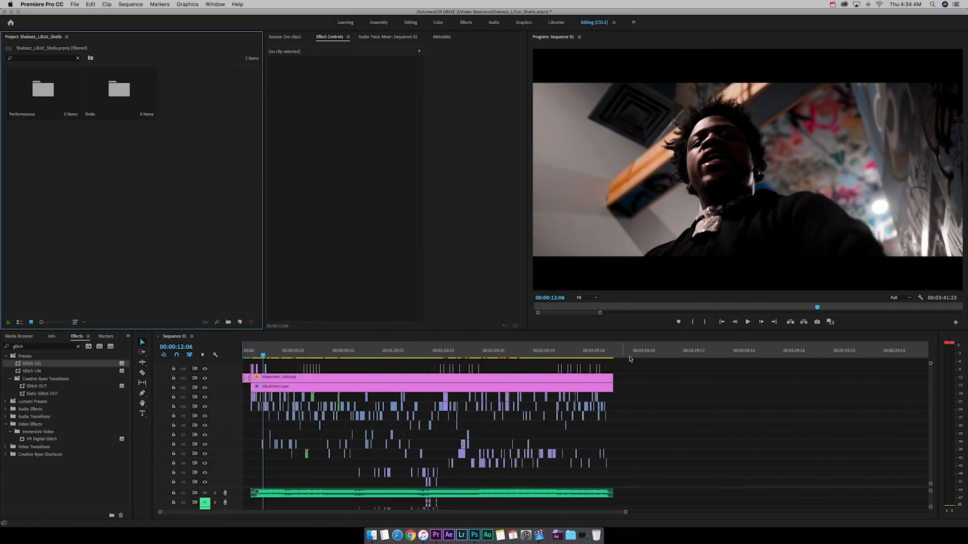
{"action": "left_click", "coordinate": [656, 351]}
{"action": "key", "text": "equal"}
{"action": "key", "text": "equal"}
{"action": "key", "text": "equal"}
Place glitch.jpg from the unfiltered project items in the timeline at 00:04:09:00 and trim it to end at 00:04:11:09
{"action": "left_click", "coordinate": [101, 182]}
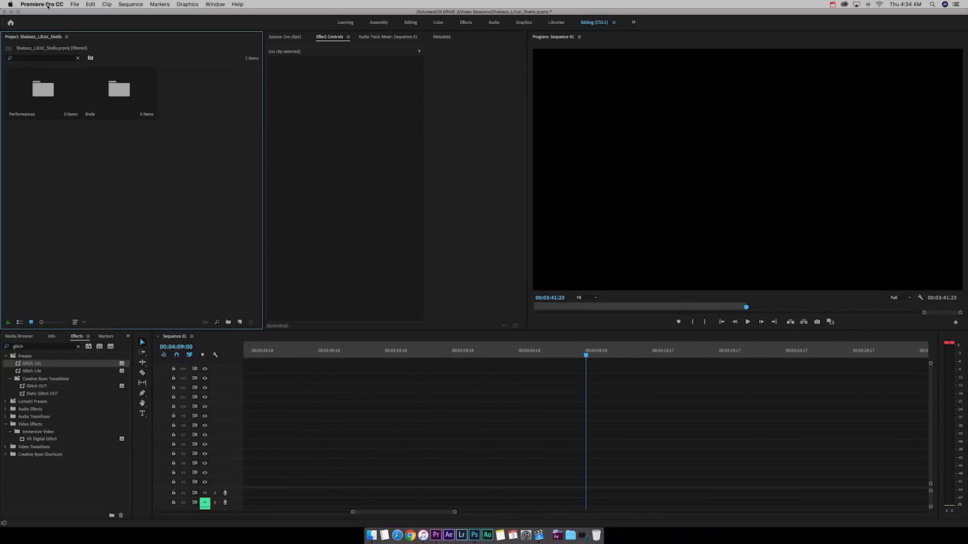
{"action": "left_click", "coordinate": [78, 59]}
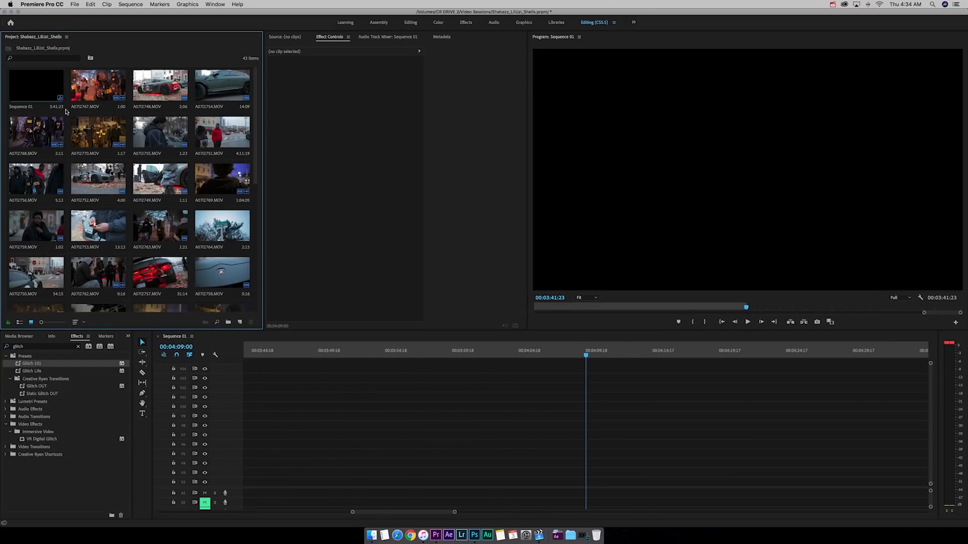
{"action": "scroll", "coordinate": [115, 143], "scroll_direction": "down", "scroll_amount": 5}
{"action": "left_click_drag", "start_coordinate": [160, 285], "coordinate": [598, 401]}
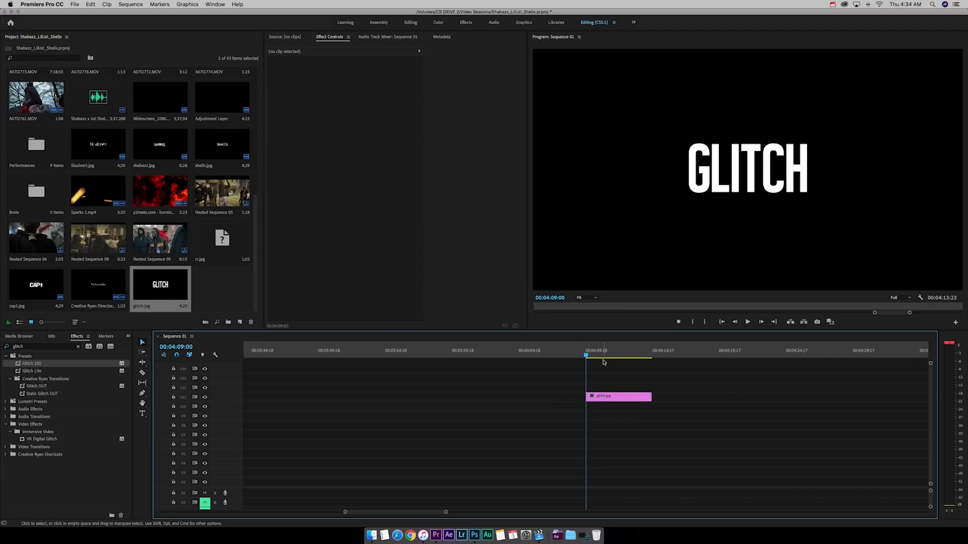
Apply the Glitch 101 preset to the glitch.jpg clip and replay its ending to review the text glitch
{"action": "left_click_drag", "start_coordinate": [32, 364], "coordinate": [614, 398]}
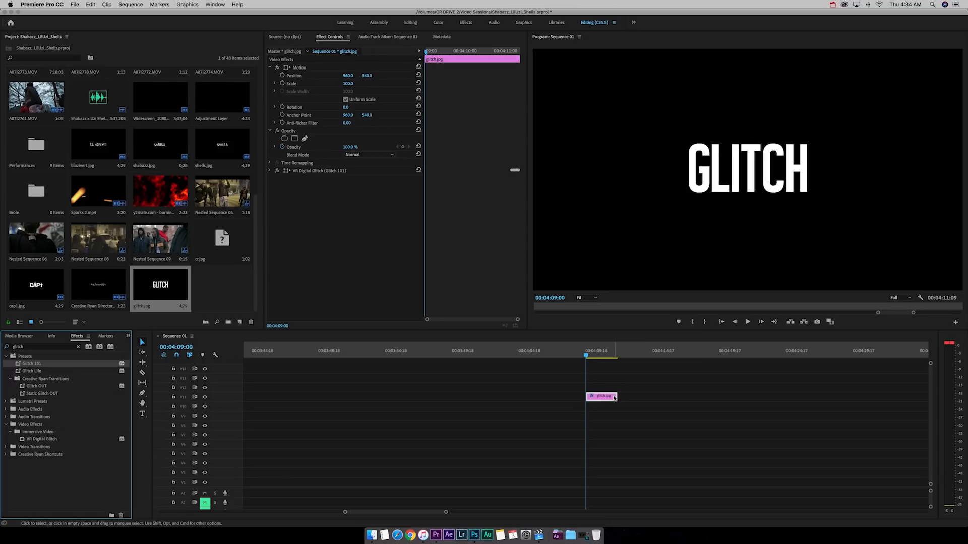
{"action": "key", "text": "space"}
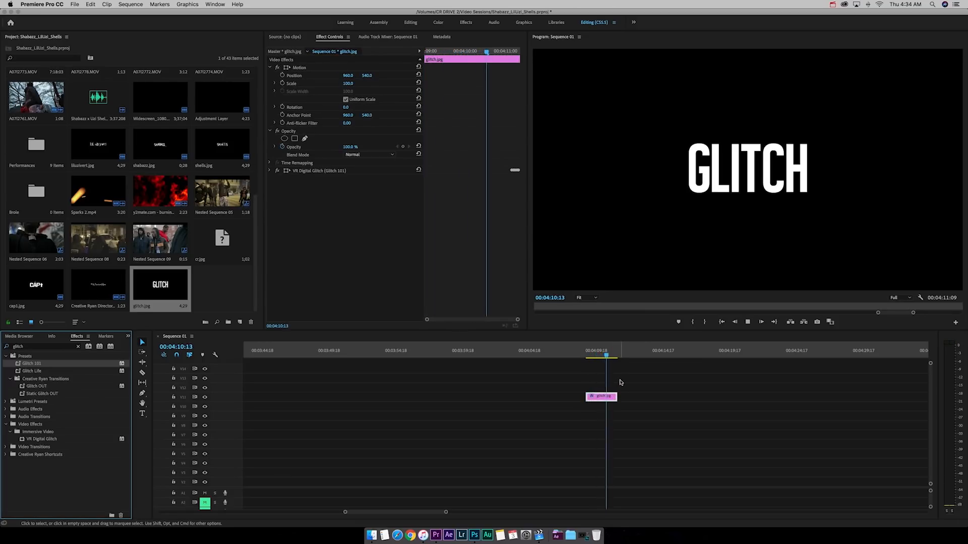
{"action": "left_click", "coordinate": [610, 352]}
{"action": "key", "text": "space"}
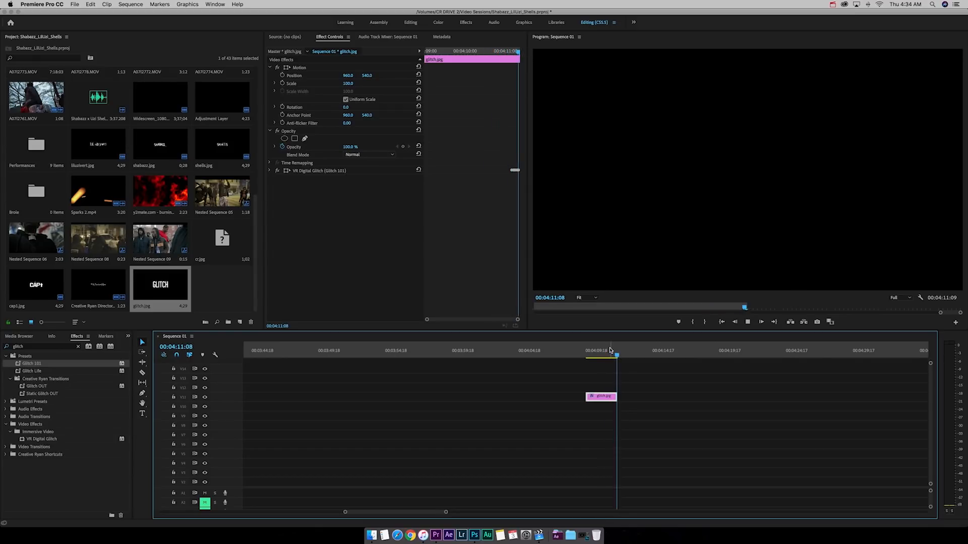
{"action": "left_click", "coordinate": [605, 352]}
{"action": "key", "text": "space"}
{"action": "left_click", "coordinate": [587, 367]}
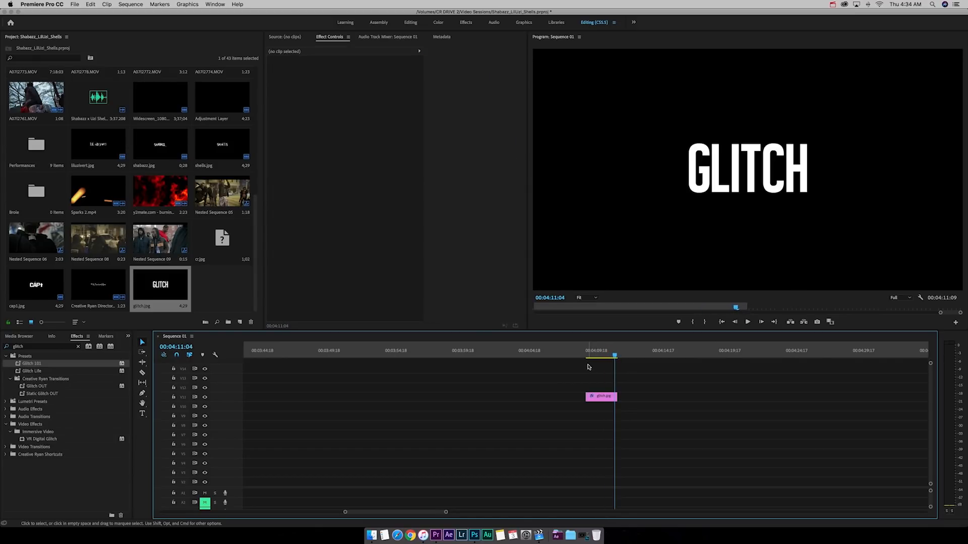
Return the playhead to the main edit at 00:00:33:00
{"action": "key", "text": "minus"}
{"action": "key", "text": "minus"}
{"action": "key", "text": "minus"}
{"action": "key", "text": "minus"}
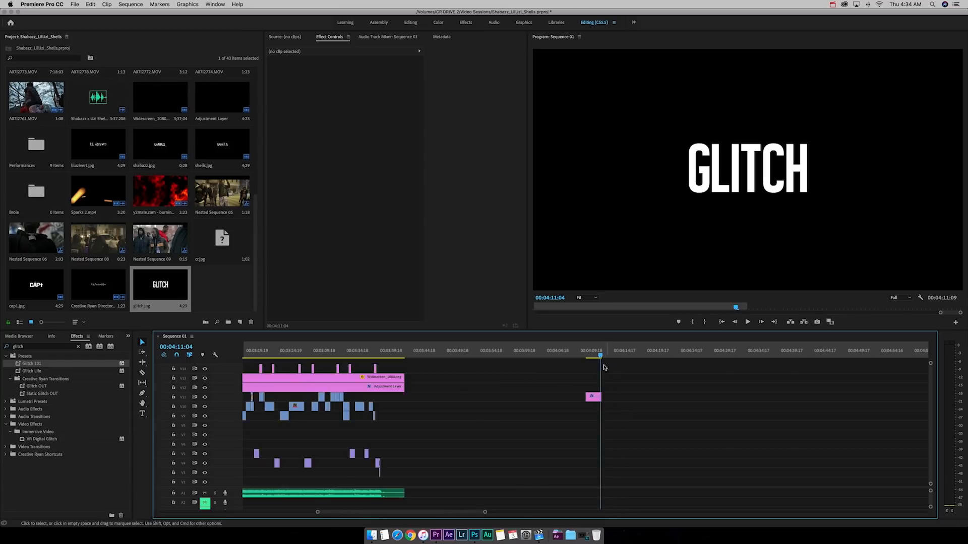
{"action": "left_click_drag", "start_coordinate": [386, 352], "coordinate": [270, 353]}
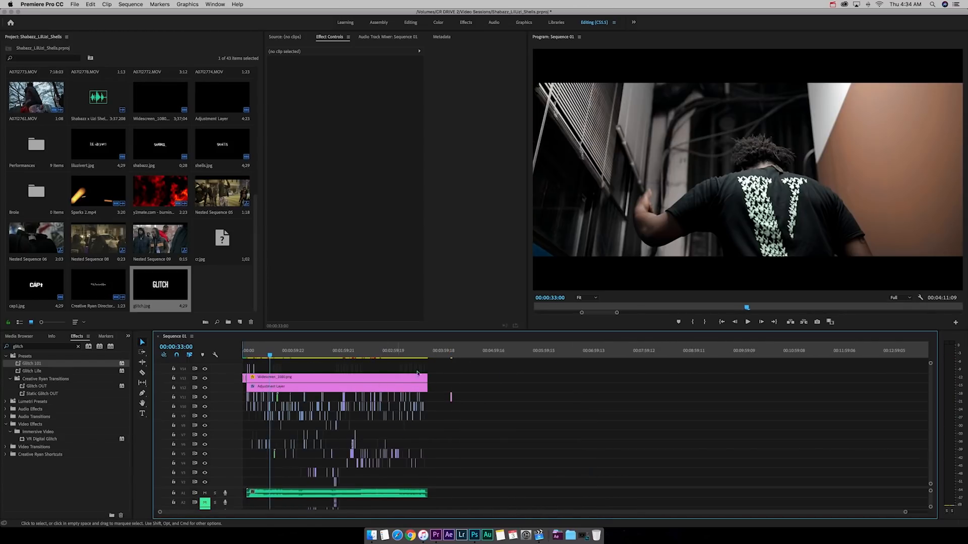
Replay the glitch.jpg title after the main edit from about 00:04:10:12 to review its closing glitch
{"action": "left_click", "coordinate": [452, 356]}
{"action": "key", "text": "equal"}
{"action": "key", "text": "equal"}
{"action": "key", "text": "equal"}
{"action": "key", "text": "equal"}
{"action": "key", "text": "equal"}
{"action": "left_click", "coordinate": [557, 353]}
{"action": "key", "text": "space"}
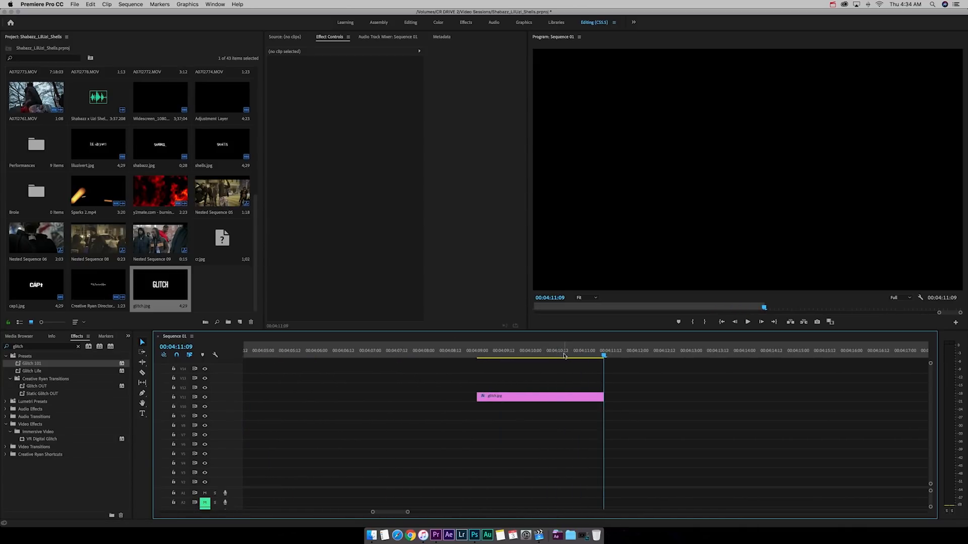
{"action": "left_click", "coordinate": [565, 359]}
{"action": "key", "text": "space"}
Replay the clip transition in the main edit near 00:00:29:16, and step through its glitch frames from 00:00:28:18 to 00:00:29:09
{"action": "key", "text": "minus"}
{"action": "key", "text": "minus"}
{"action": "key", "text": "minus"}
{"action": "key", "text": "minus"}
{"action": "key", "text": "minus"}
{"action": "key", "text": "minus"}
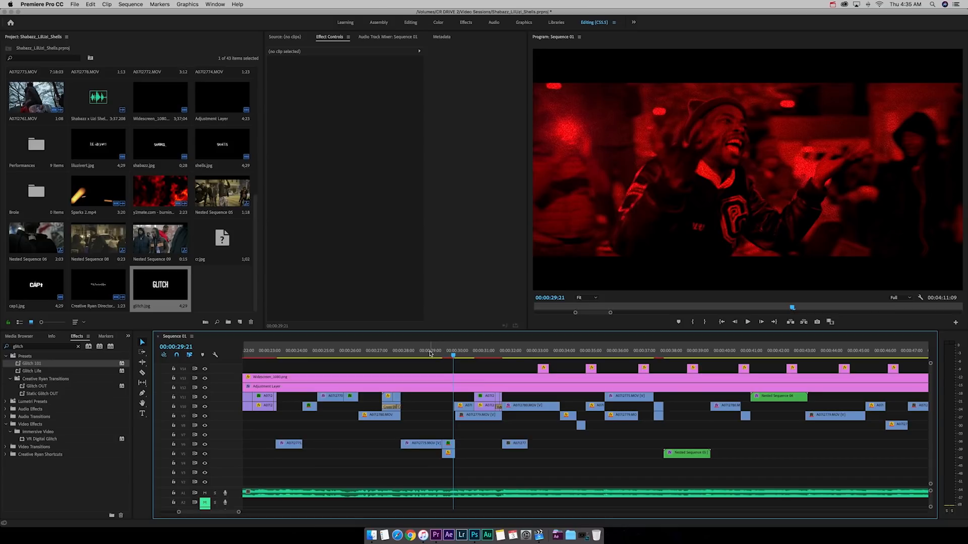
{"action": "left_click", "coordinate": [432, 355]}
{"action": "key", "text": "space"}
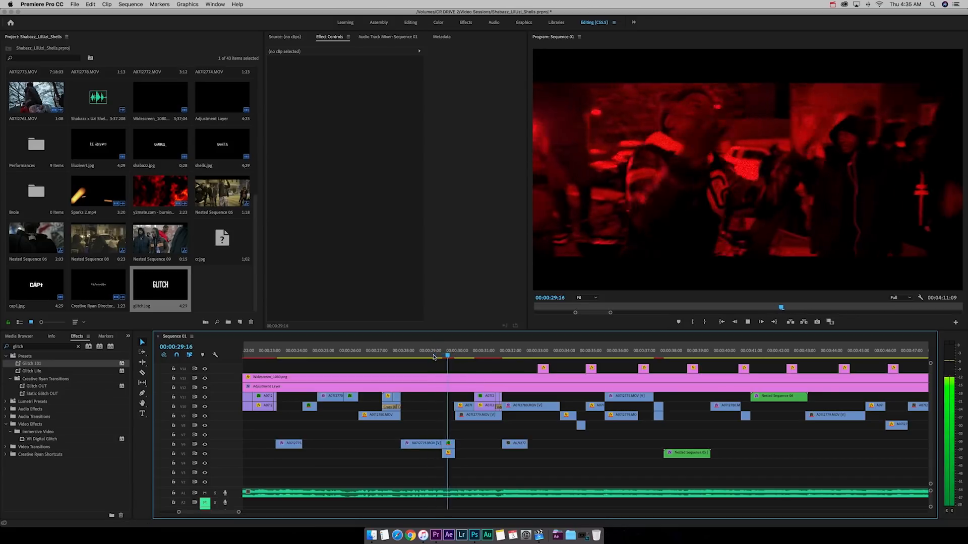
{"action": "left_click", "coordinate": [425, 354]}
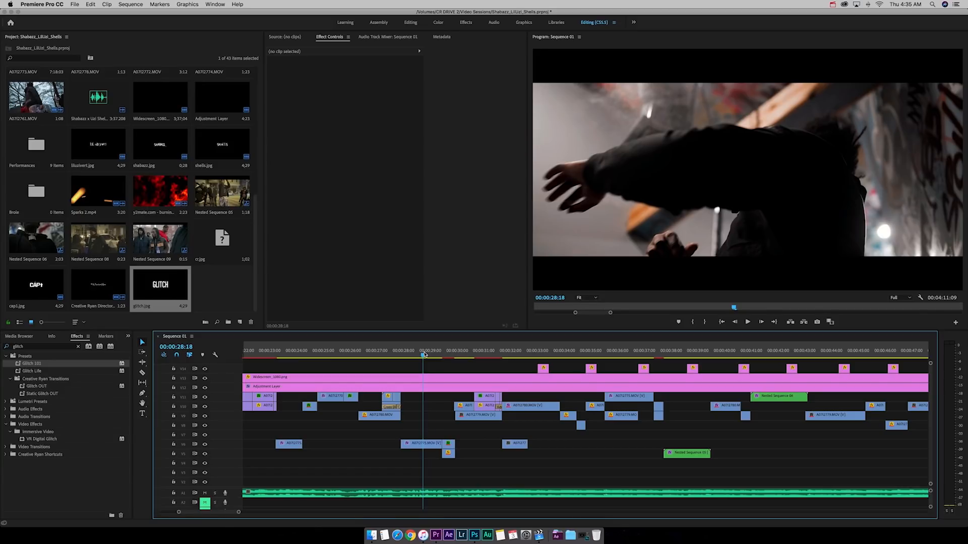
{"action": "left_click_drag", "start_coordinate": [424, 354], "coordinate": [432, 354]}
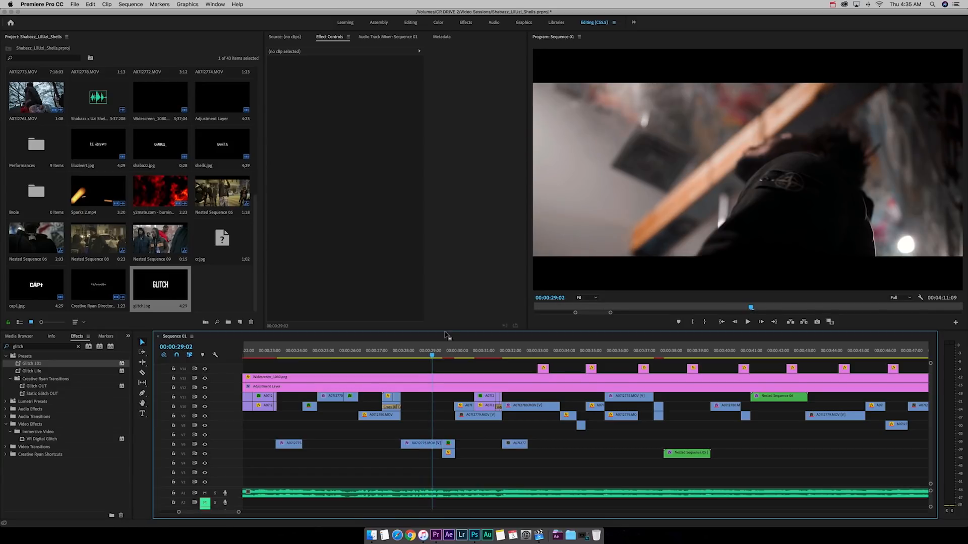
{"action": "left_click", "coordinate": [439, 356]}
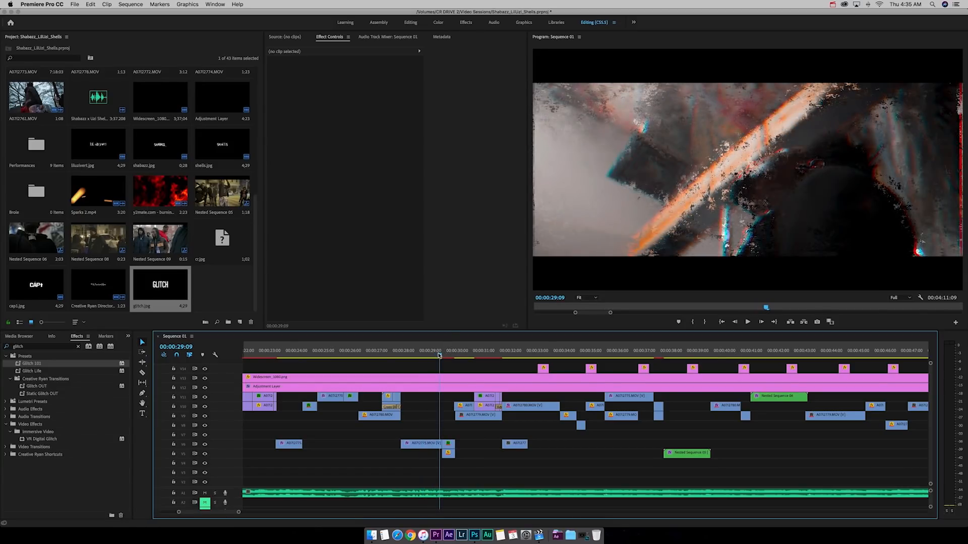